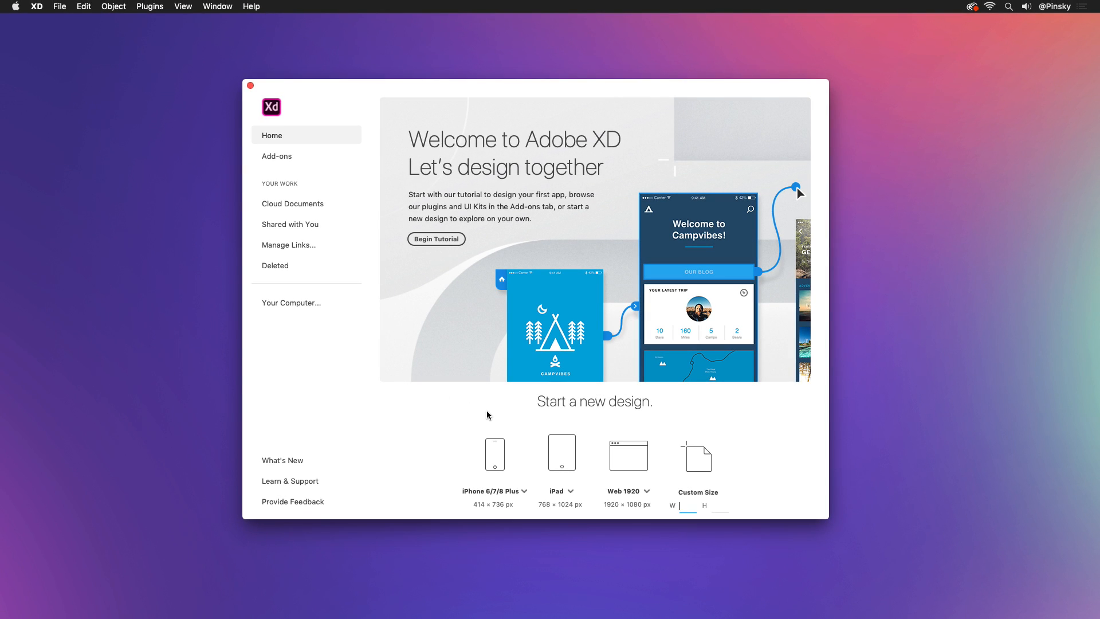
Create a new design using the iPhone 6/7/8 Plus (414 × 736) artboard preset.
left_click(522, 492)
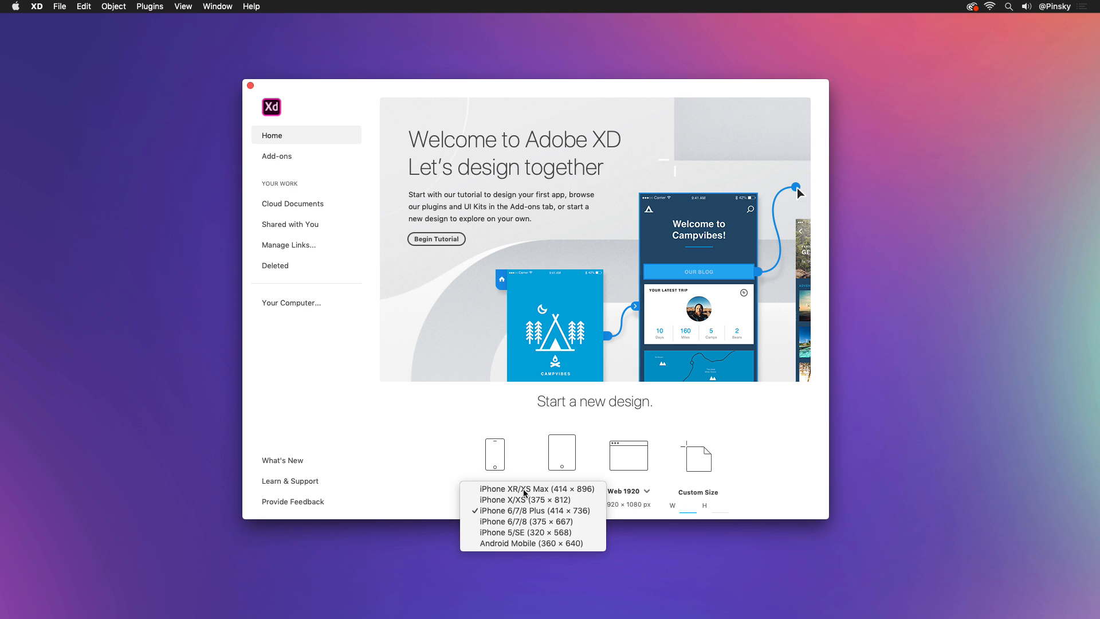
left_click(518, 512)
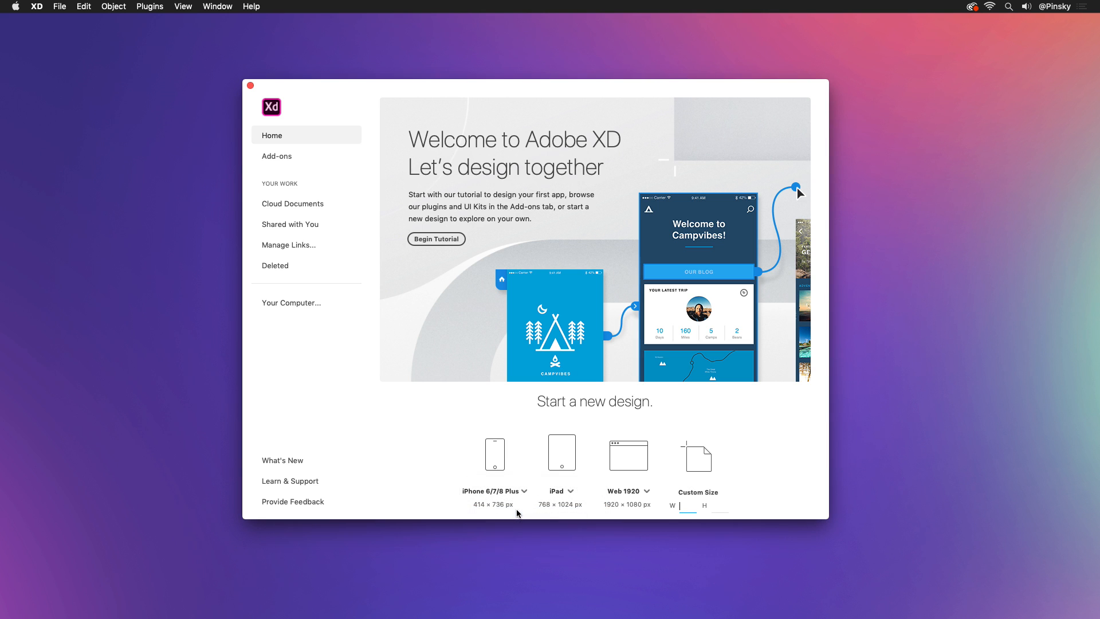
left_click(516, 509)
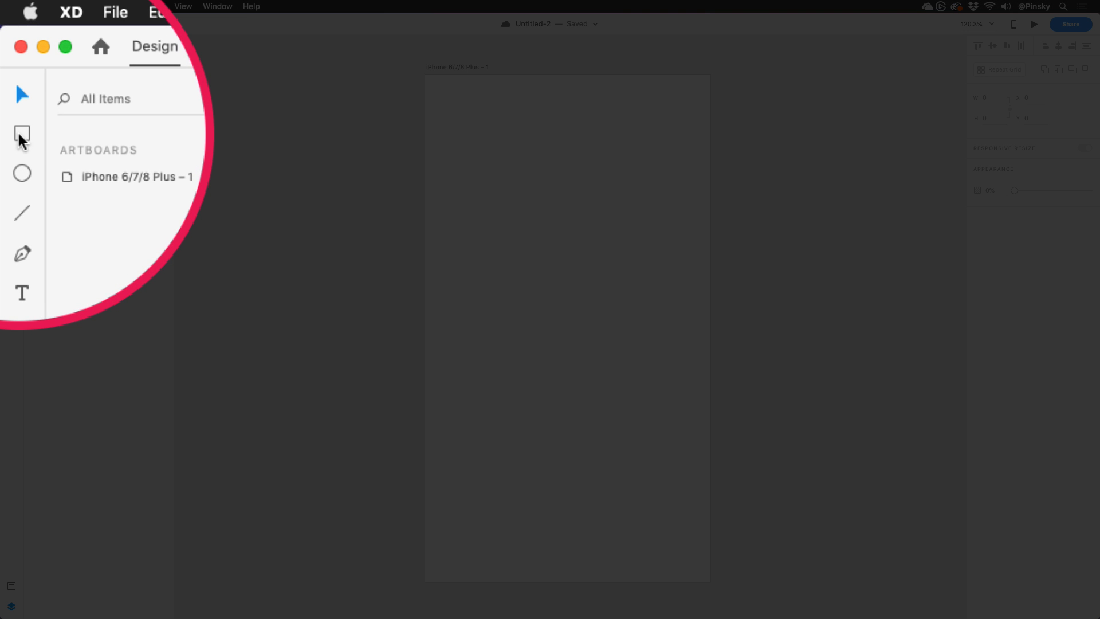
Draw a rectangle about 417 × 180 across the artboard's upper end, with a light grey fill and no border.
left_click(22, 138)
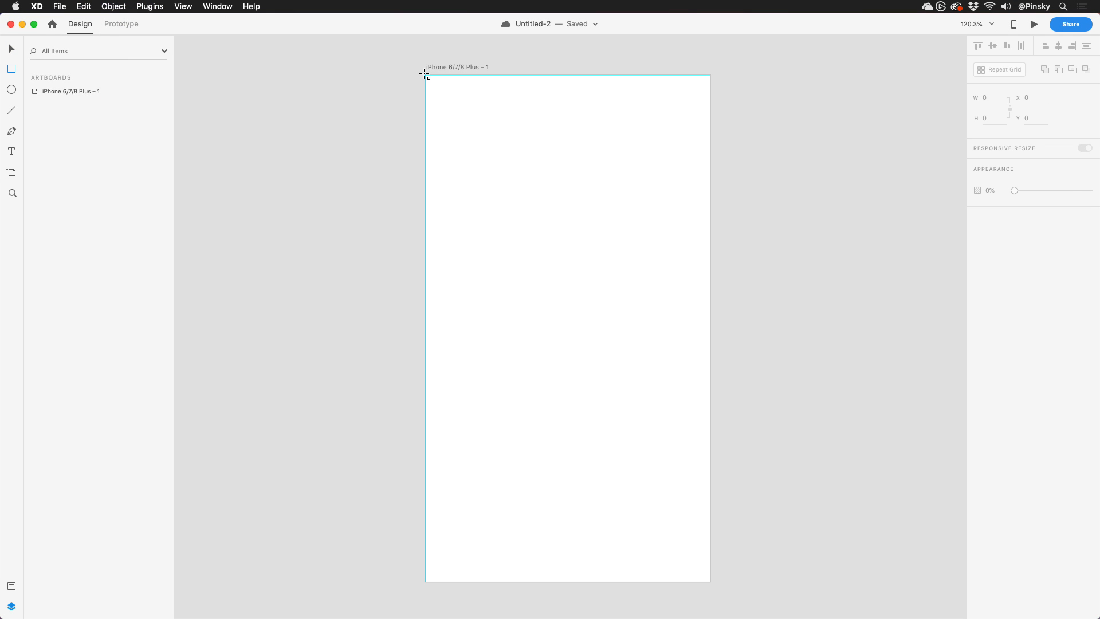
left_click_drag(425, 75, 713, 198)
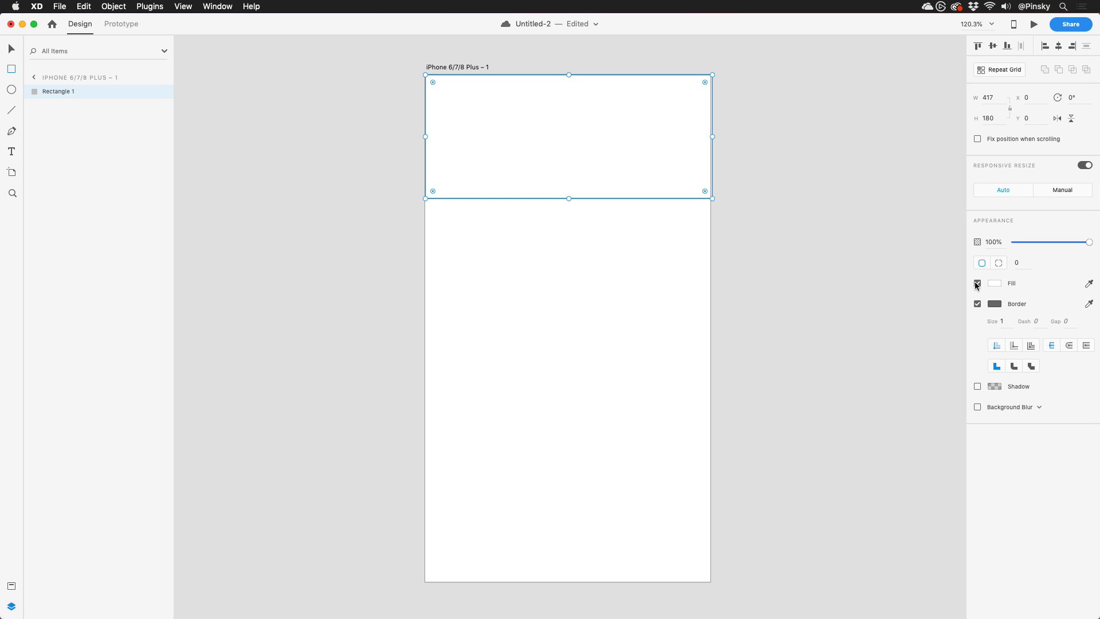
left_click(994, 283)
left_click_drag(860, 239, 858, 239)
left_click(1035, 290)
left_click(978, 304)
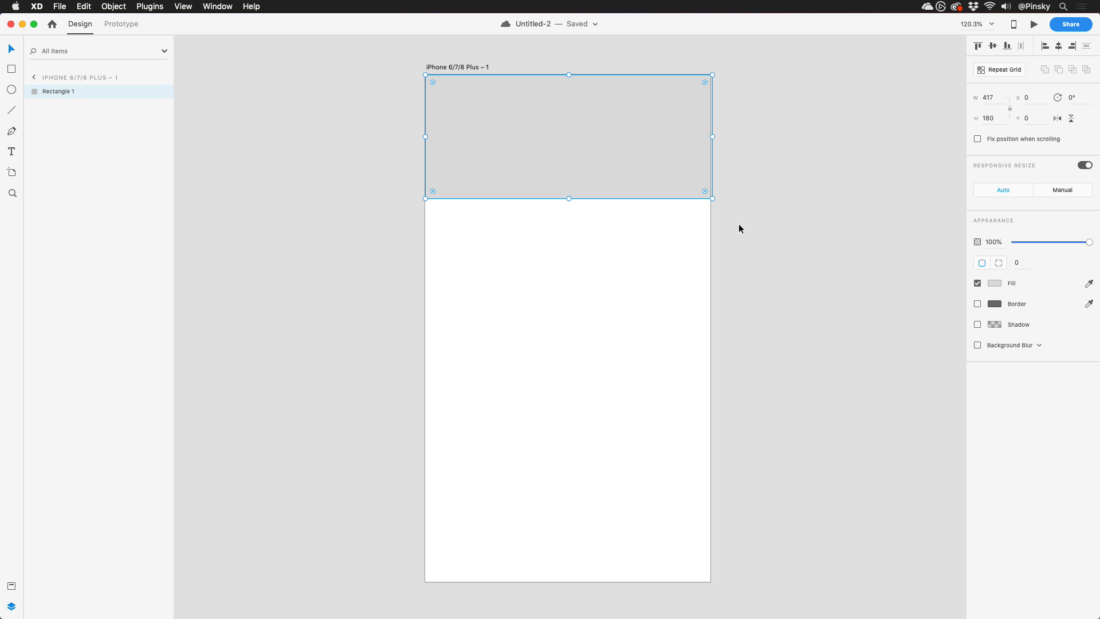
Switch to Finder and place 05-France.jpeg from the CeeYa folder into the grey header rectangle.
key("super+Tab")
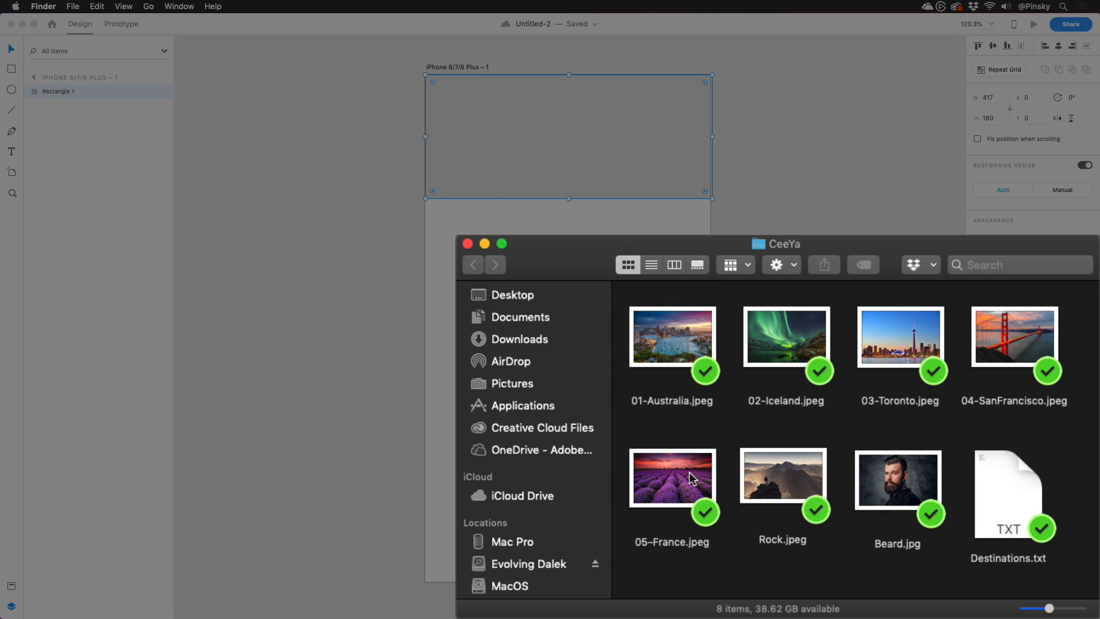
left_click(781, 462)
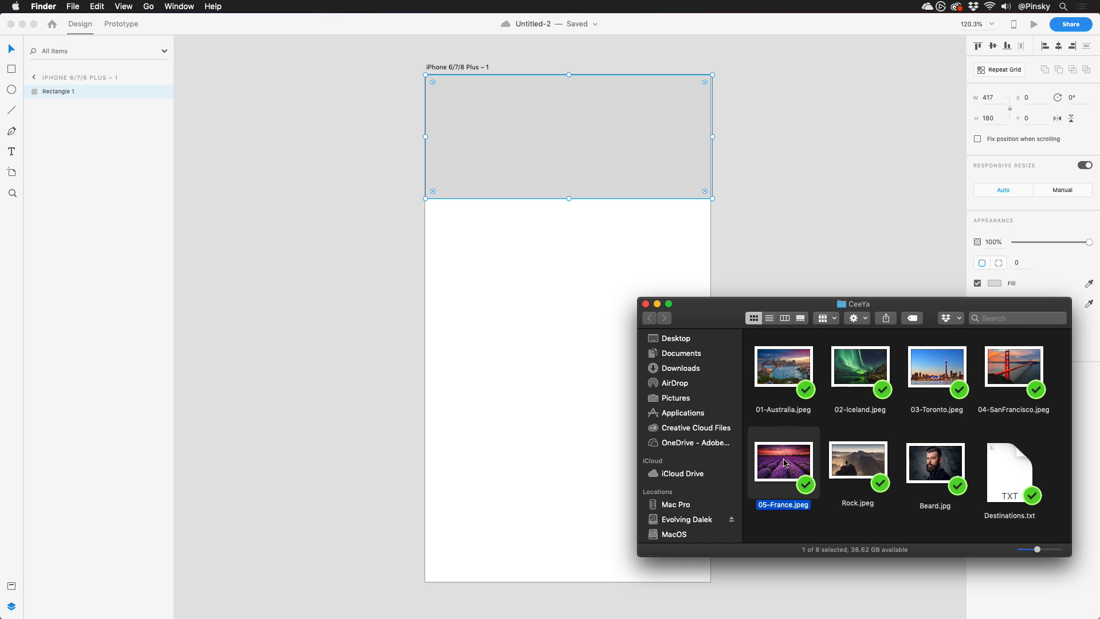
left_click_drag(670, 478, 595, 132)
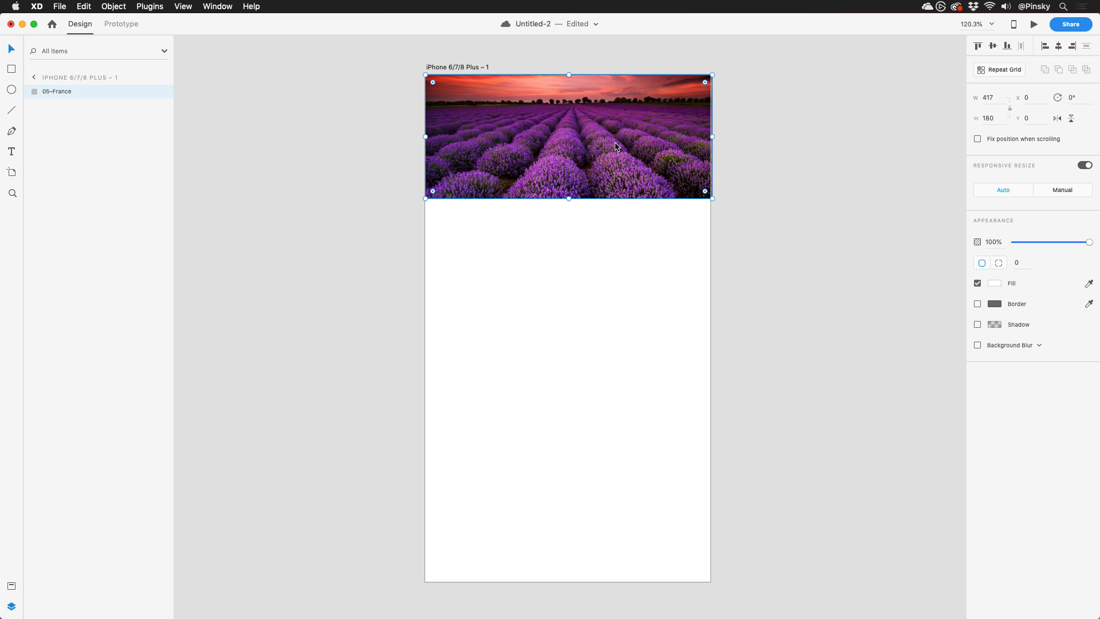
Enlarge the lavender field image inside its header frame and reposition it slightly within the crop.
double_click(616, 146)
left_click_drag(712, 229, 746, 249)
left_click_drag(621, 142, 621, 146)
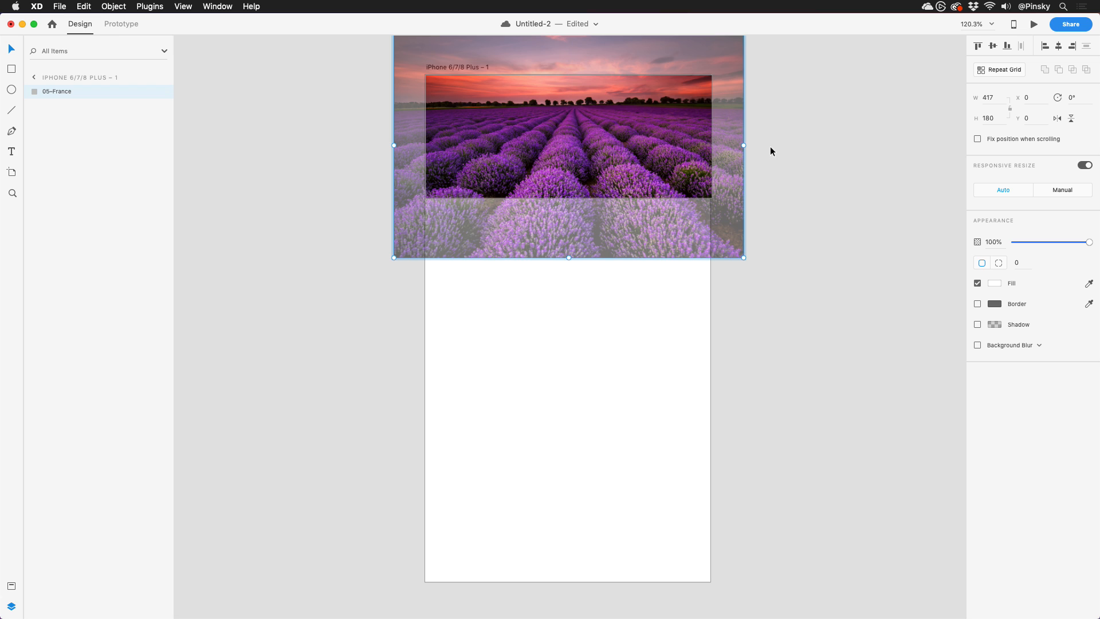
left_click(771, 151)
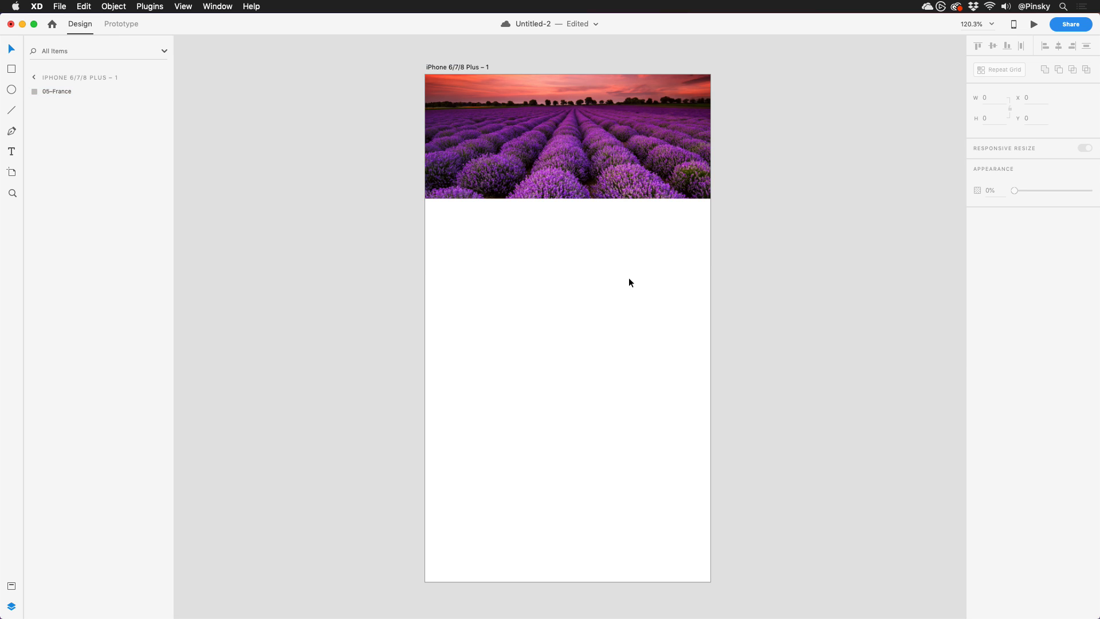
Draw a circle about 140 × 140 overlapping the header's lower edge and center it horizontally on the artboard.
left_click(10, 92)
left_click_drag(569, 168, 629, 216)
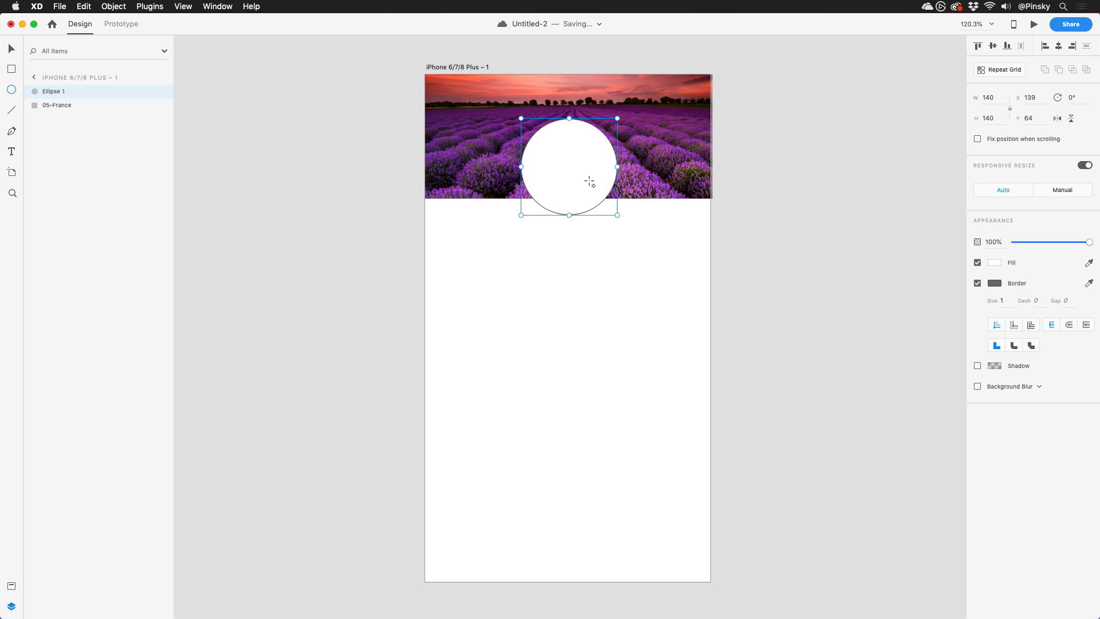
left_click_drag(569, 158, 615, 176)
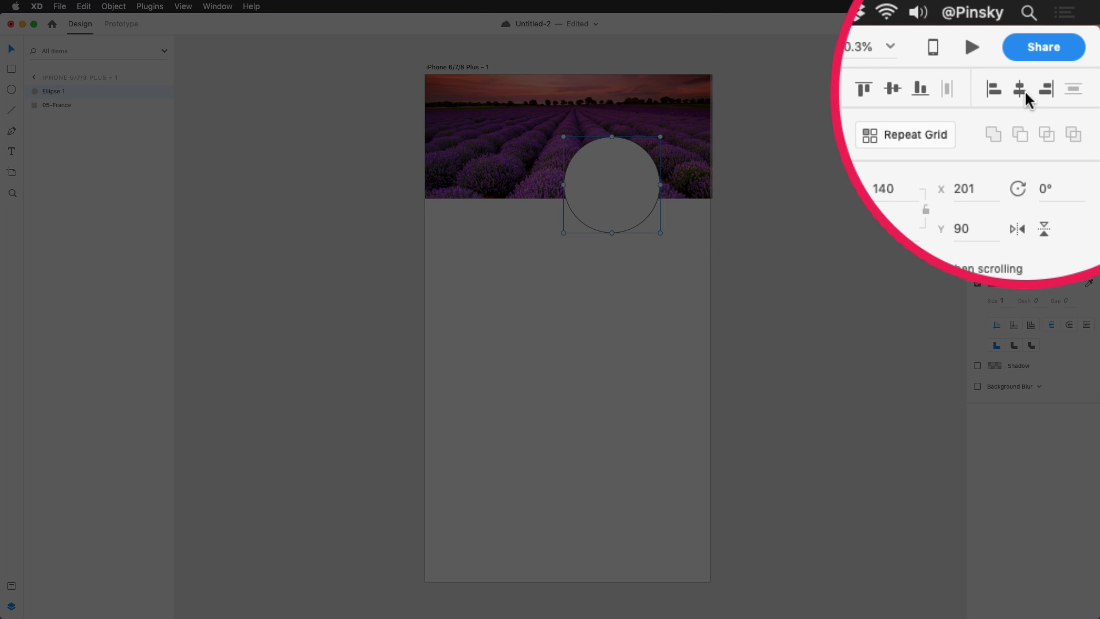
left_click(1059, 47)
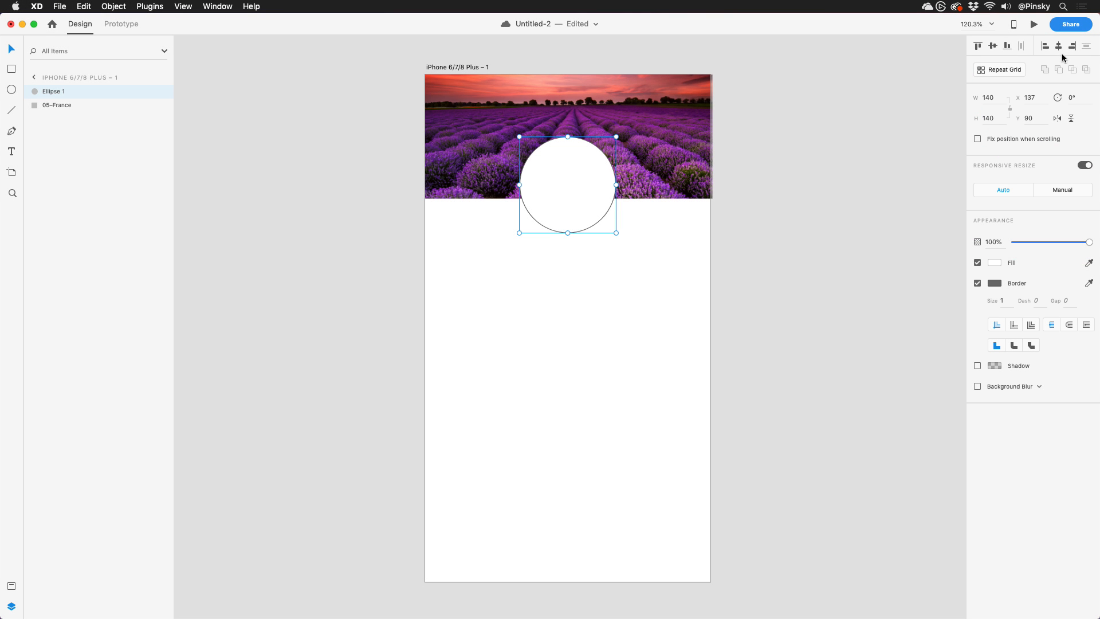
Switch to Finder and place Beard.jpg into the circle as the profile picture.
key("super+Tab")
left_click(940, 465)
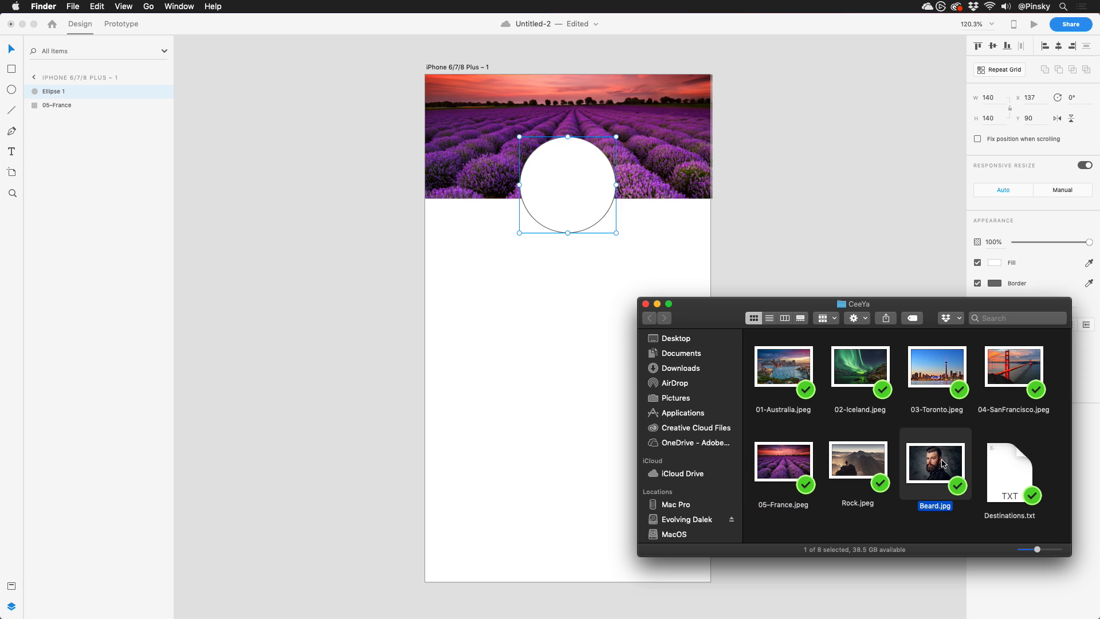
left_click_drag(941, 467, 562, 189)
left_click(562, 188)
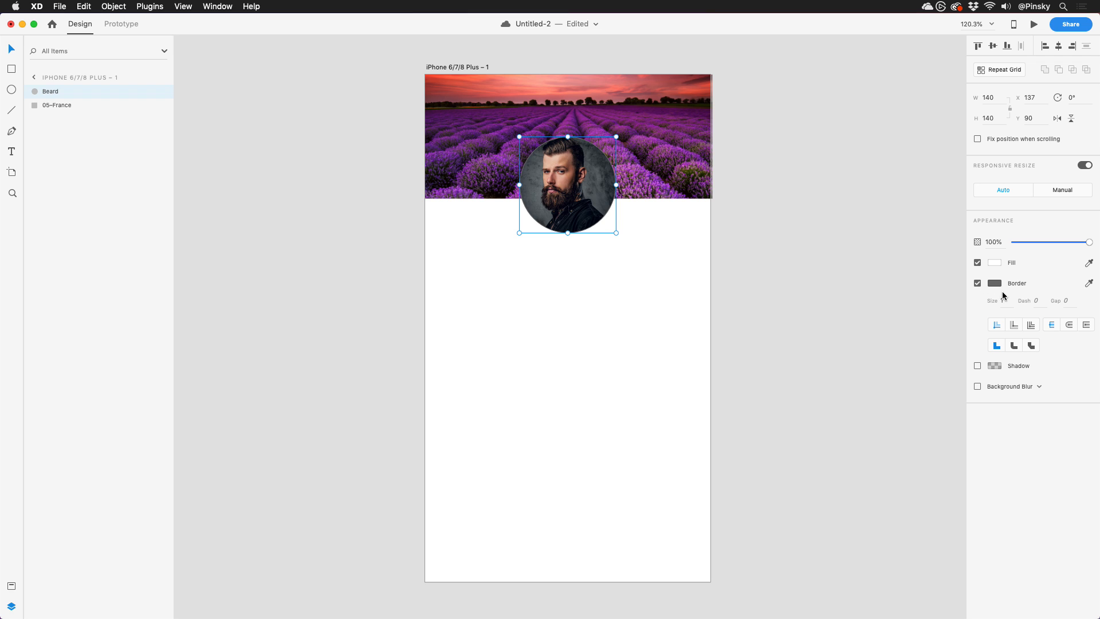
Give the profile picture a white (#FFFFFF) border of size 6, aligned as an outer stroke.
left_click(995, 283)
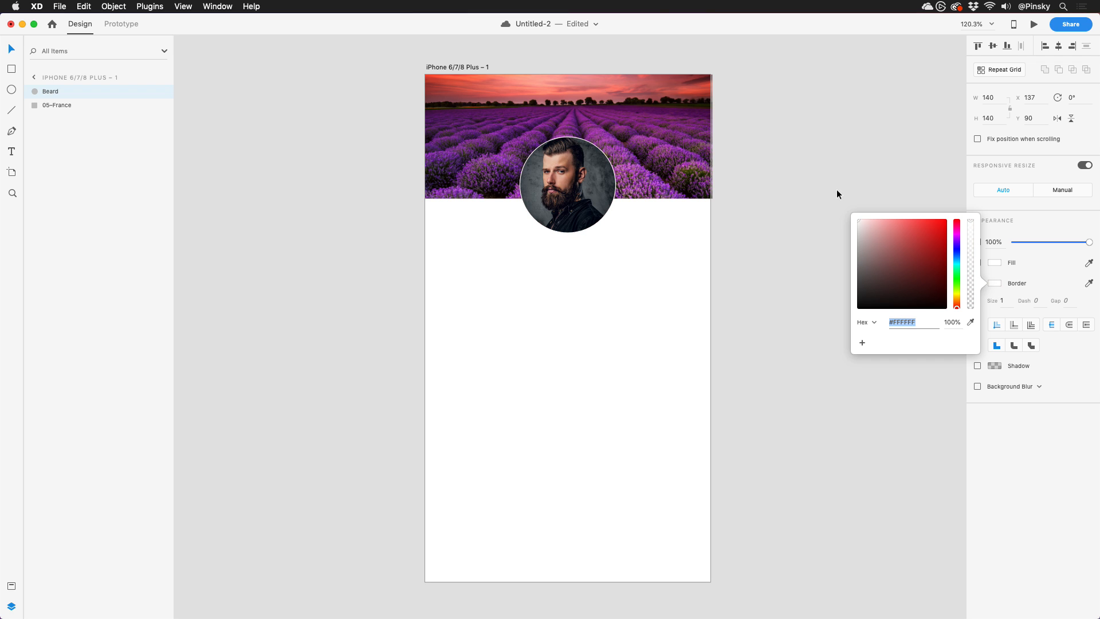
left_click(1011, 302)
type("6")
key("Return")
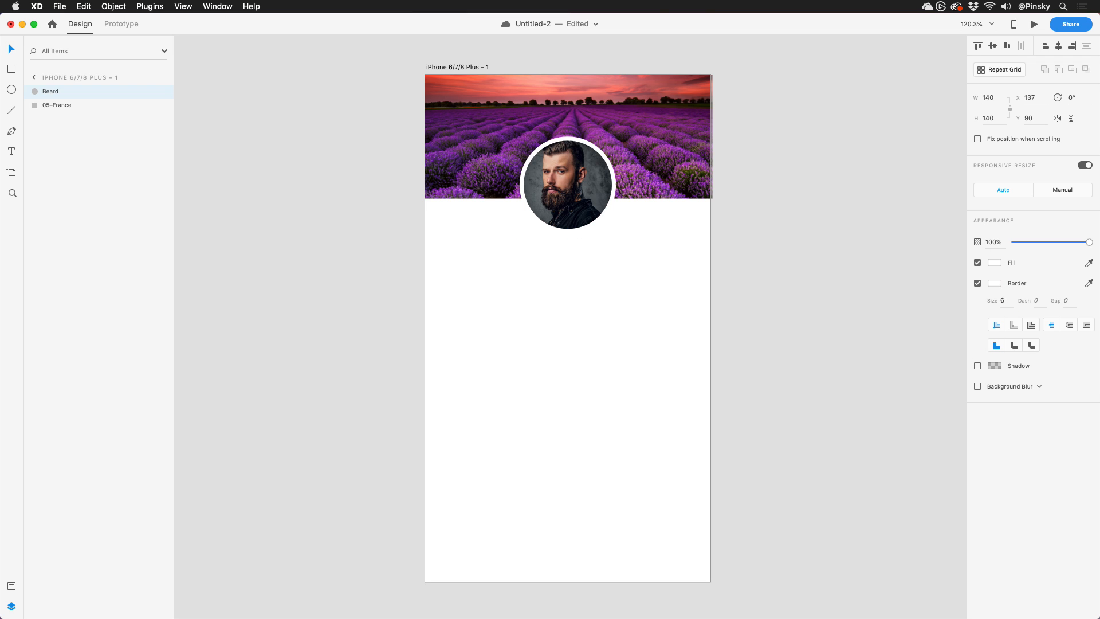
left_click(1013, 326)
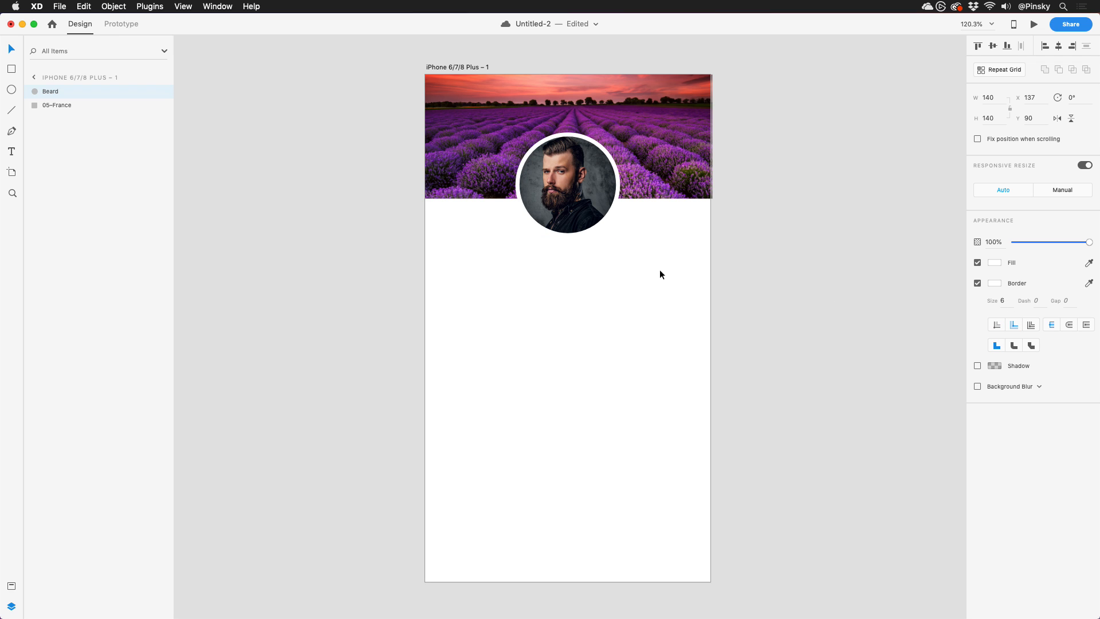
left_click(620, 273)
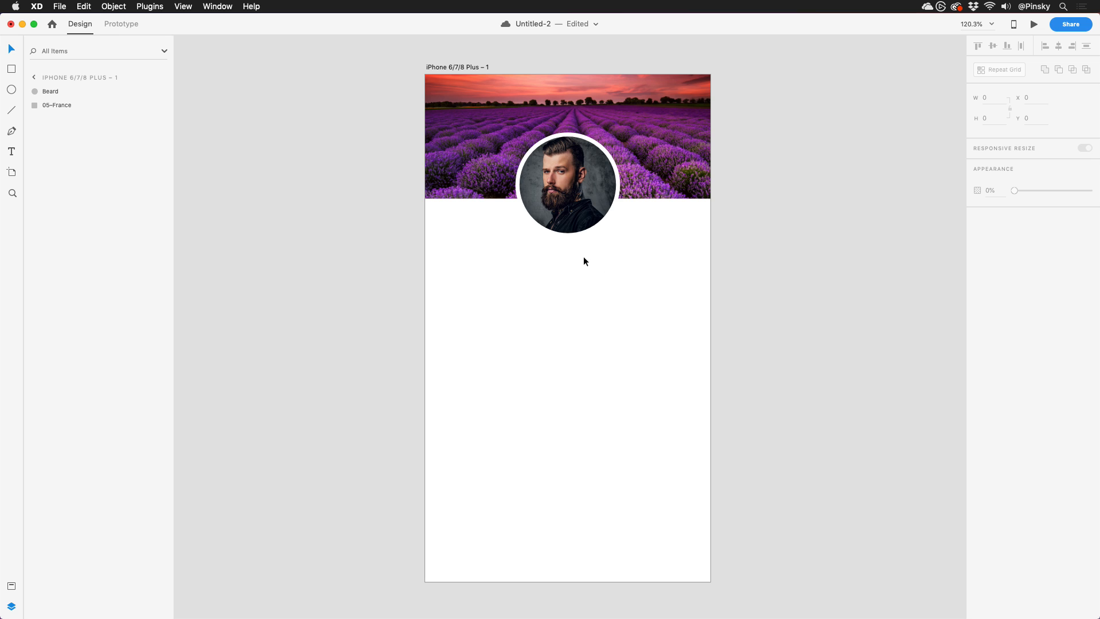
Add the profile's full name as text below the picture, center it horizontally and enlarge it to size 21.
key("t")
left_click(568, 248)
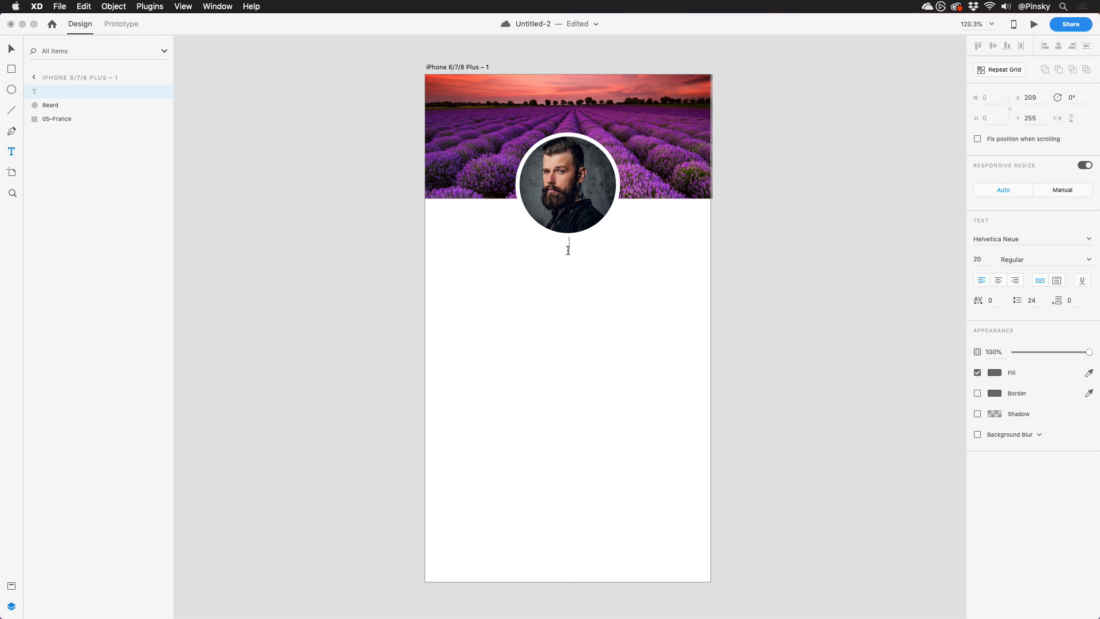
type("Brad Beardman")
key("Escape")
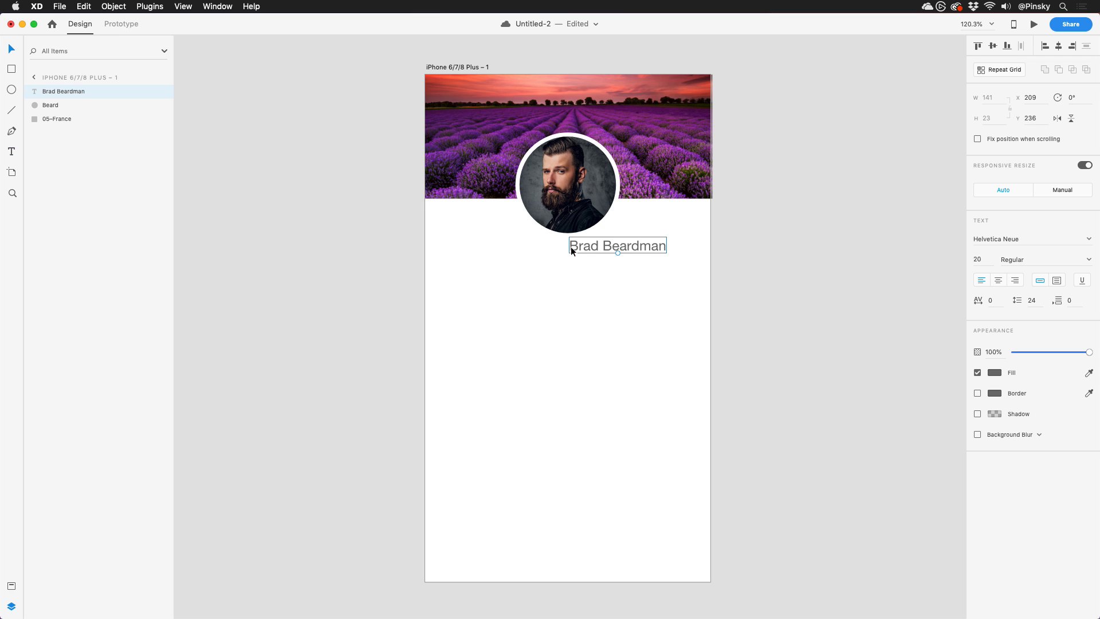
left_click(1055, 46)
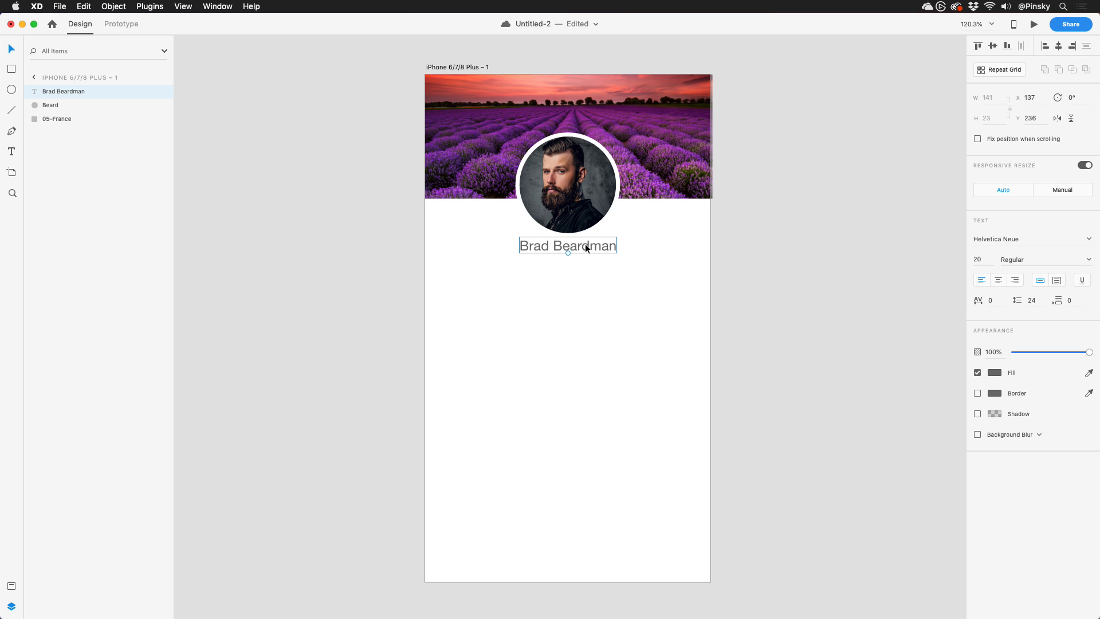
left_click_drag(568, 253, 567, 254)
Format the profile name in Avenir Next Demi Bold with a near-black fill.
left_click(1009, 239)
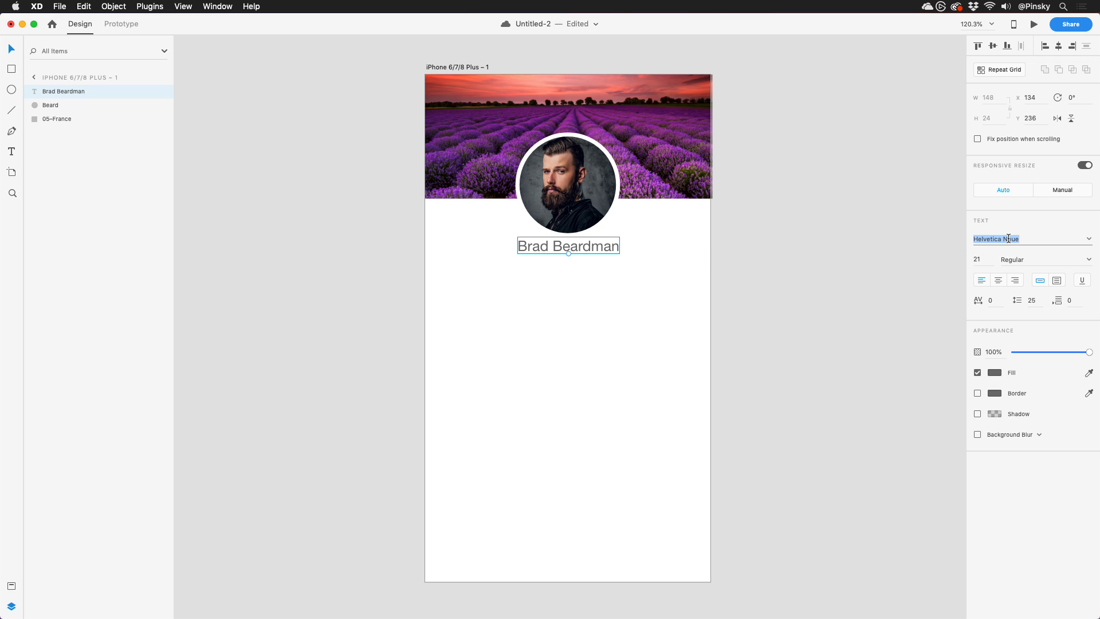
type("Avenir Next")
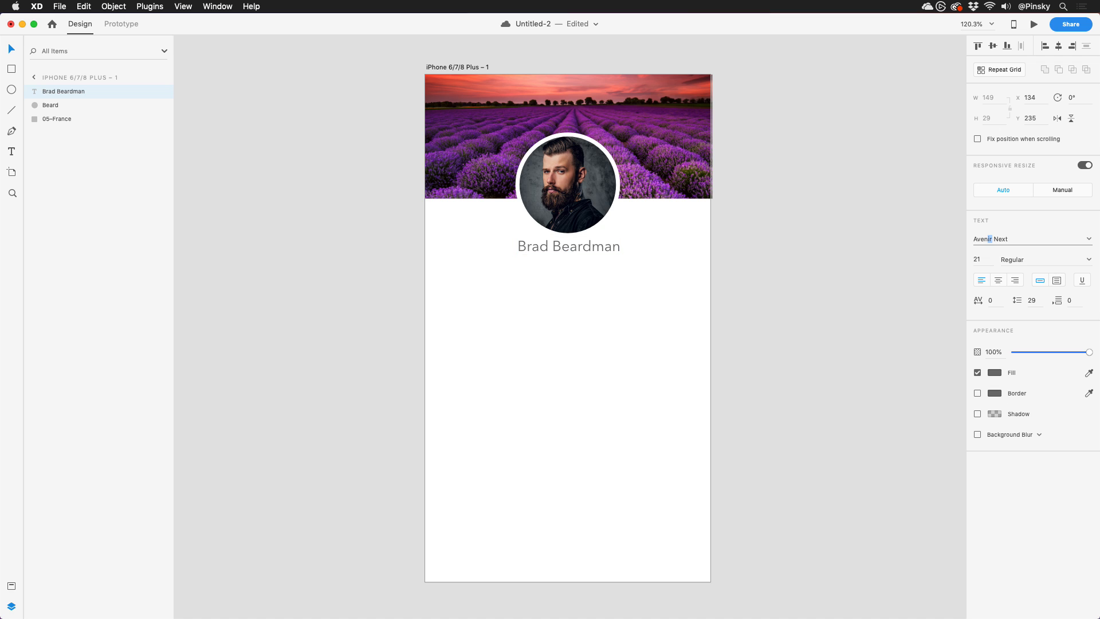
key("Return")
left_click(1083, 259)
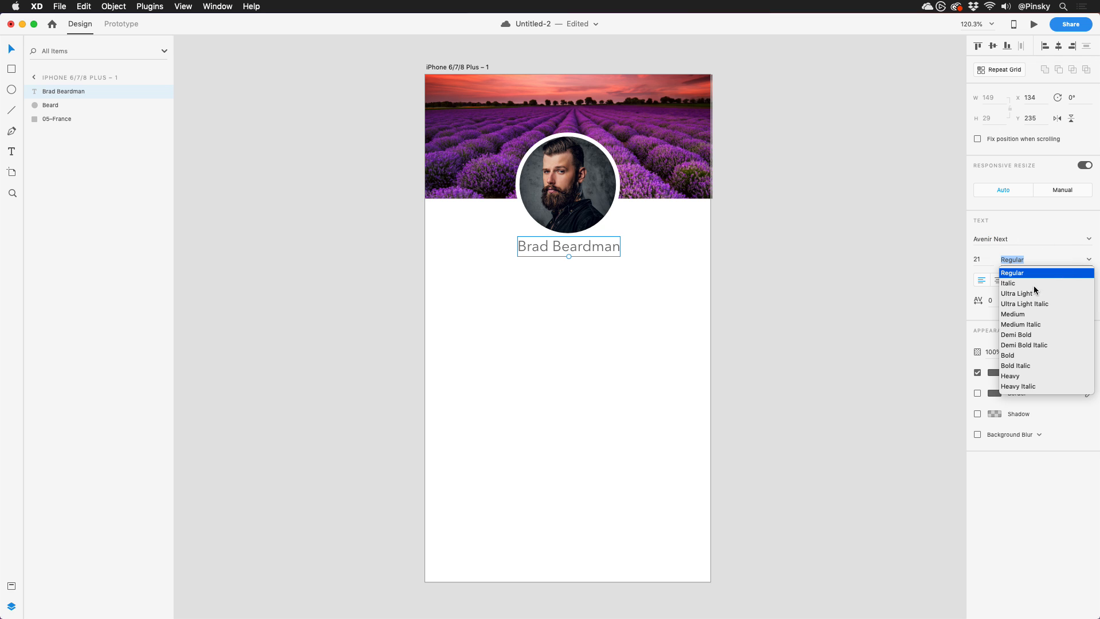
left_click(1017, 335)
left_click(995, 372)
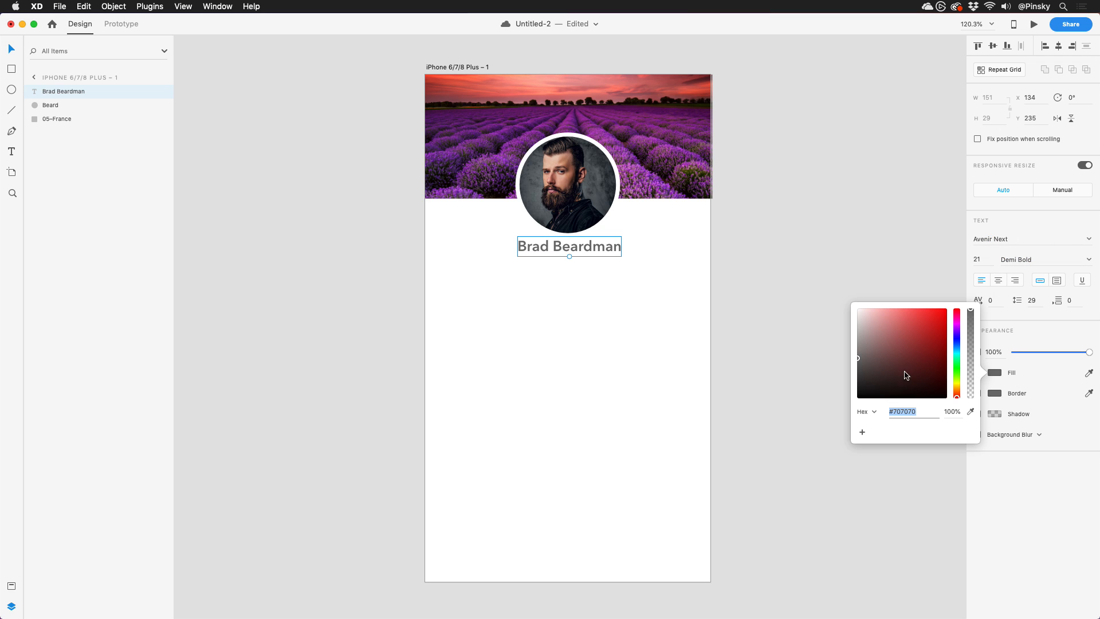
left_click_drag(906, 376, 866, 382)
left_click(828, 376)
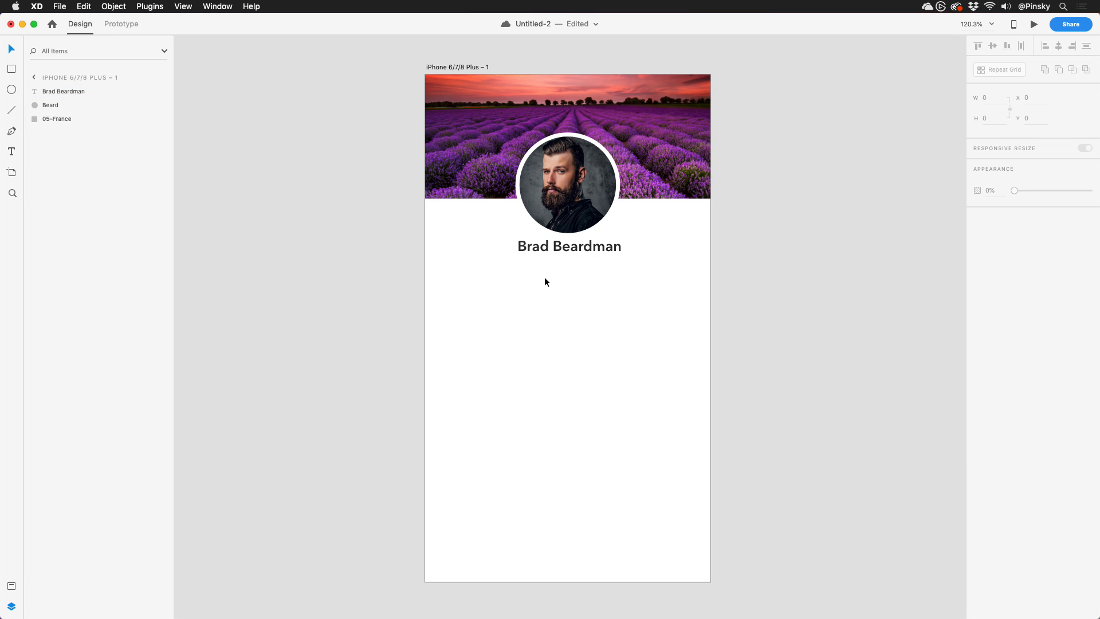
Draw a rectangle about 178 × 118 below the name and center the caption "Toronto" under it.
left_click(11, 69)
mouse_move(438, 267)
left_mouse_down()
mouse_move(572, 348)
mouse_move(560, 348)
left_mouse_up()
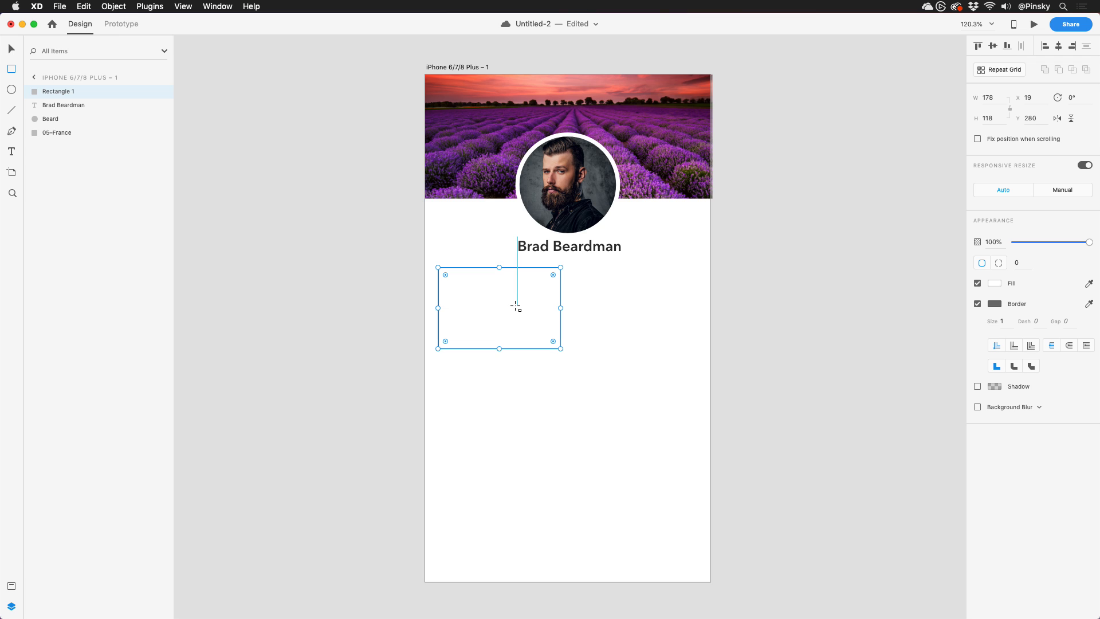
key("t")
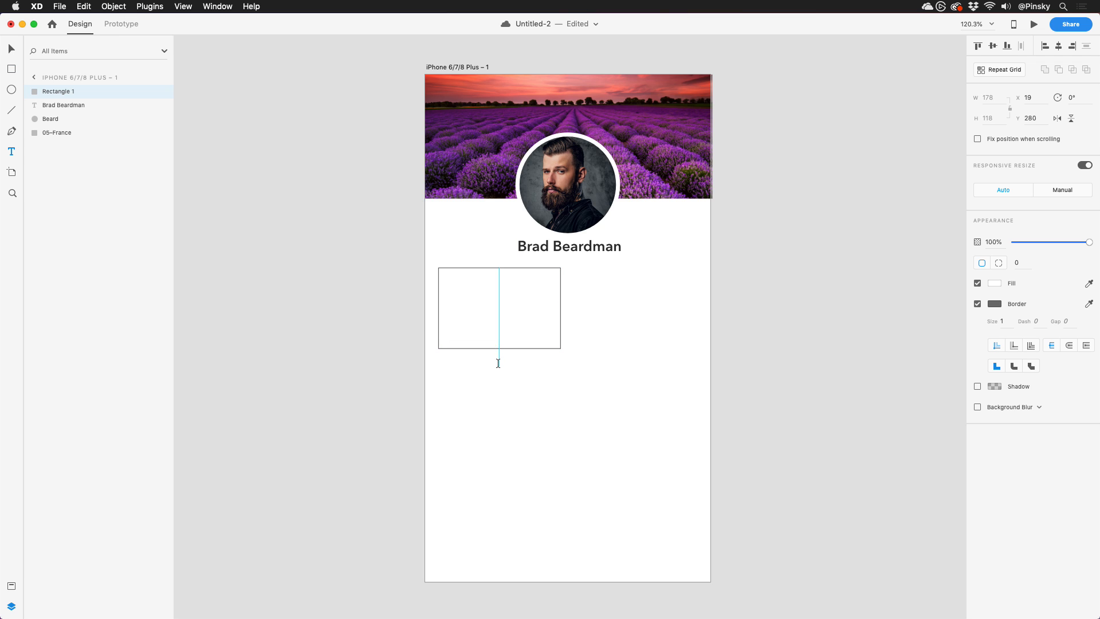
left_click(497, 363)
type("Toronto")
key("Escape")
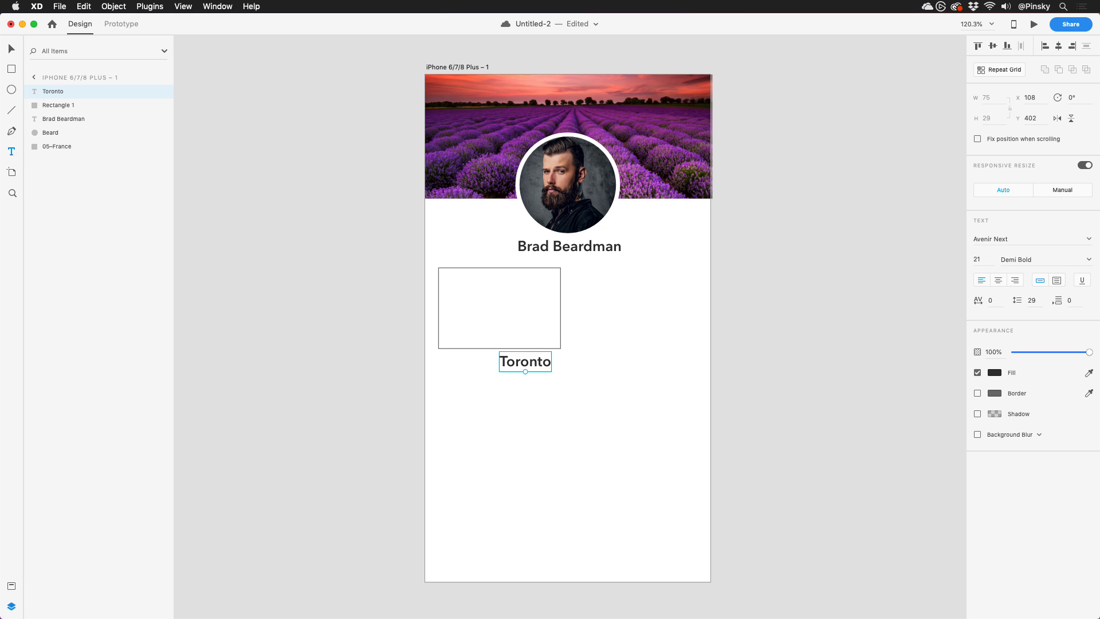
left_click_drag(506, 360, 482, 366)
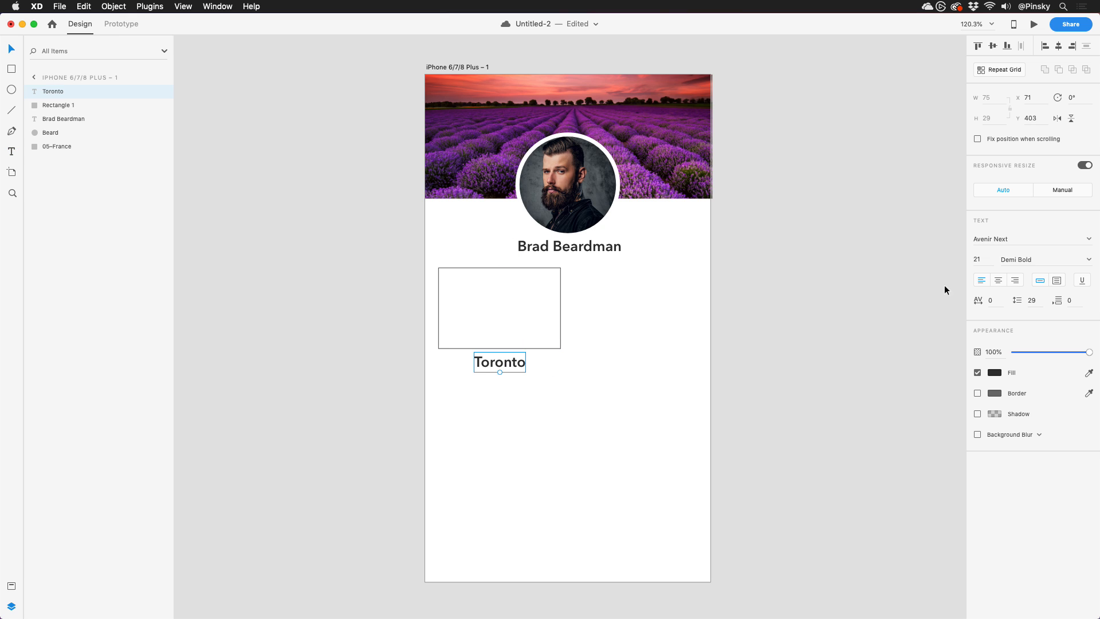
Set the "Toronto" caption's font weight to Medium.
left_click(1016, 240)
left_click(1087, 259)
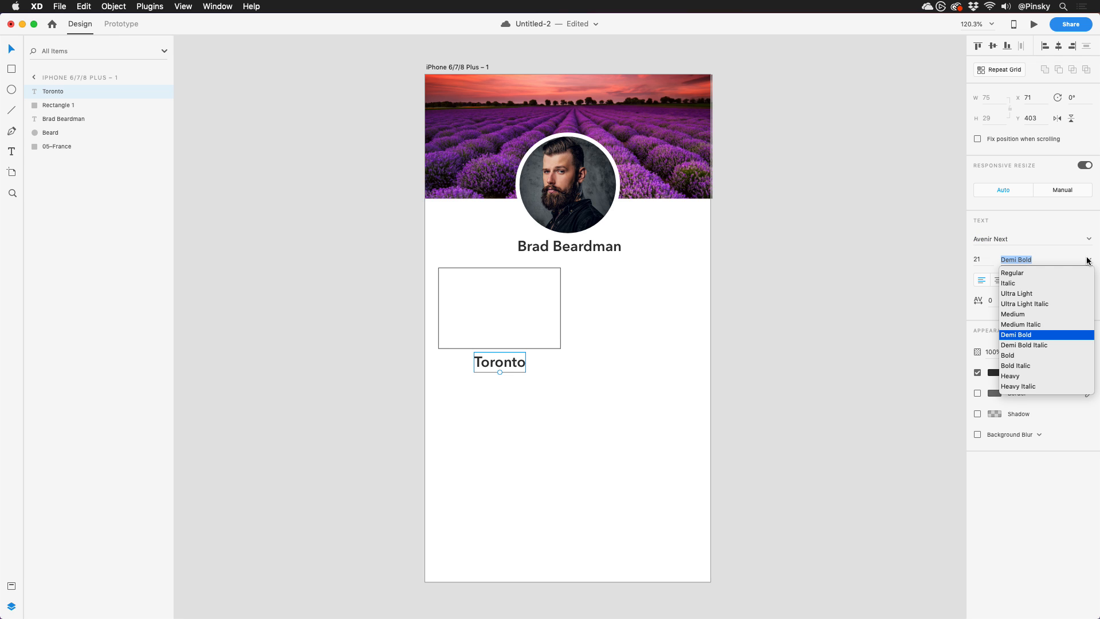
left_click(1031, 313)
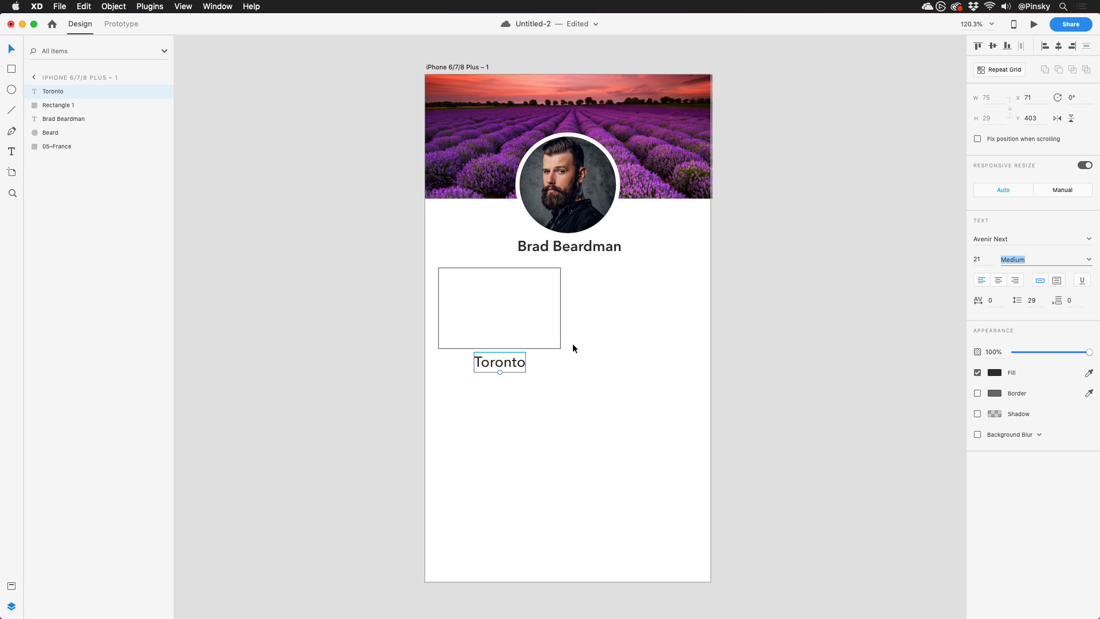
left_click(553, 364)
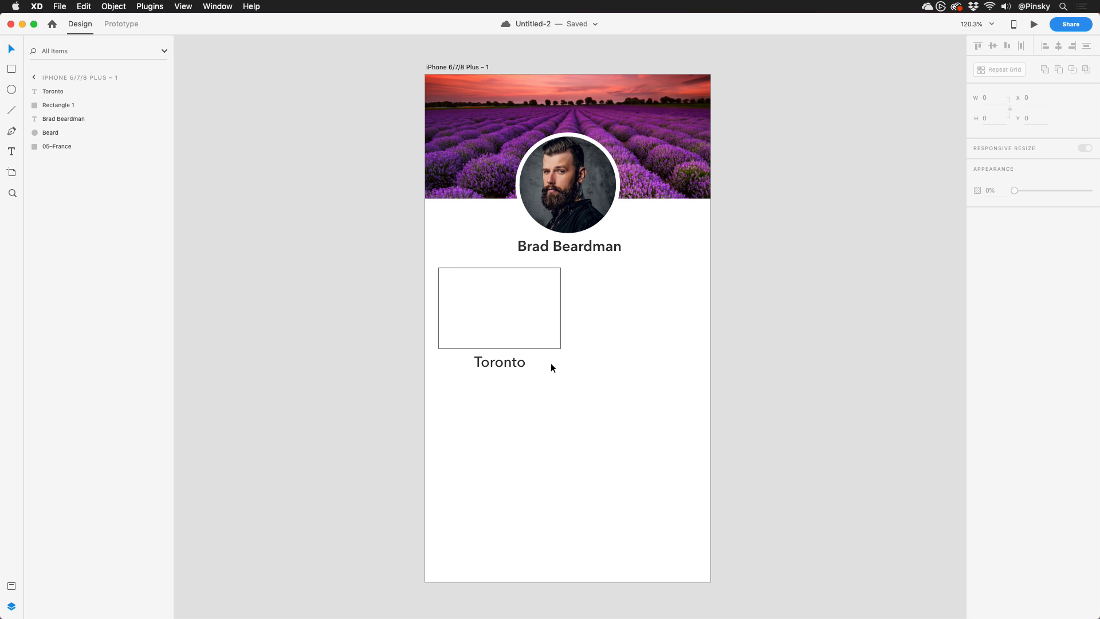
Turn the rectangle and its caption into a repeat grid of two columns by three rows, about 378 × 507, with slightly wider row spacing.
left_click_drag(560, 375, 458, 289)
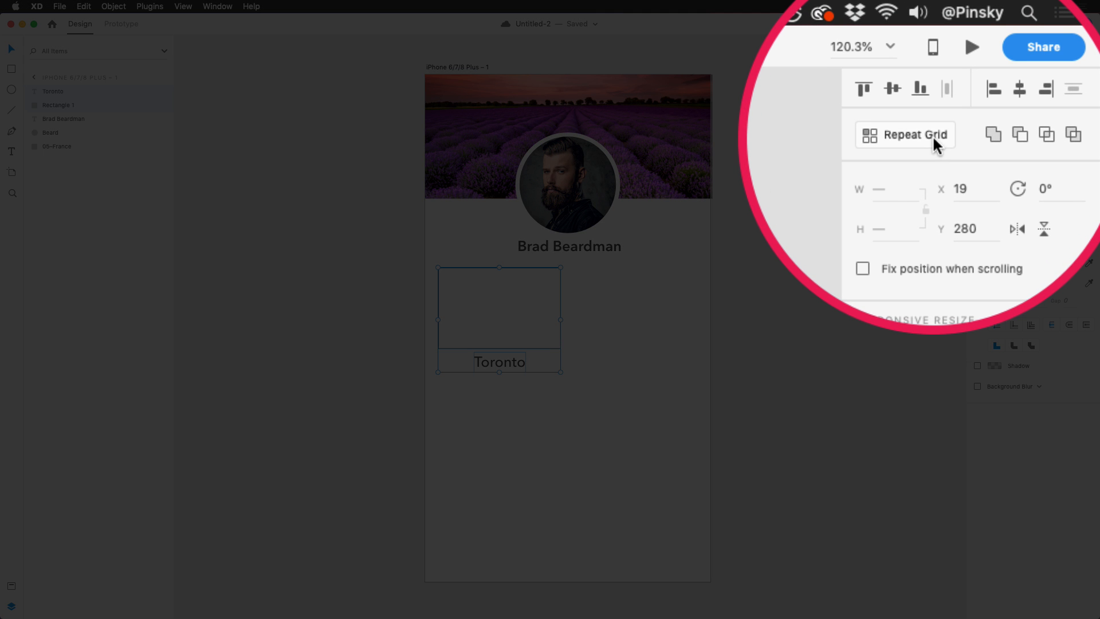
left_click(1007, 70)
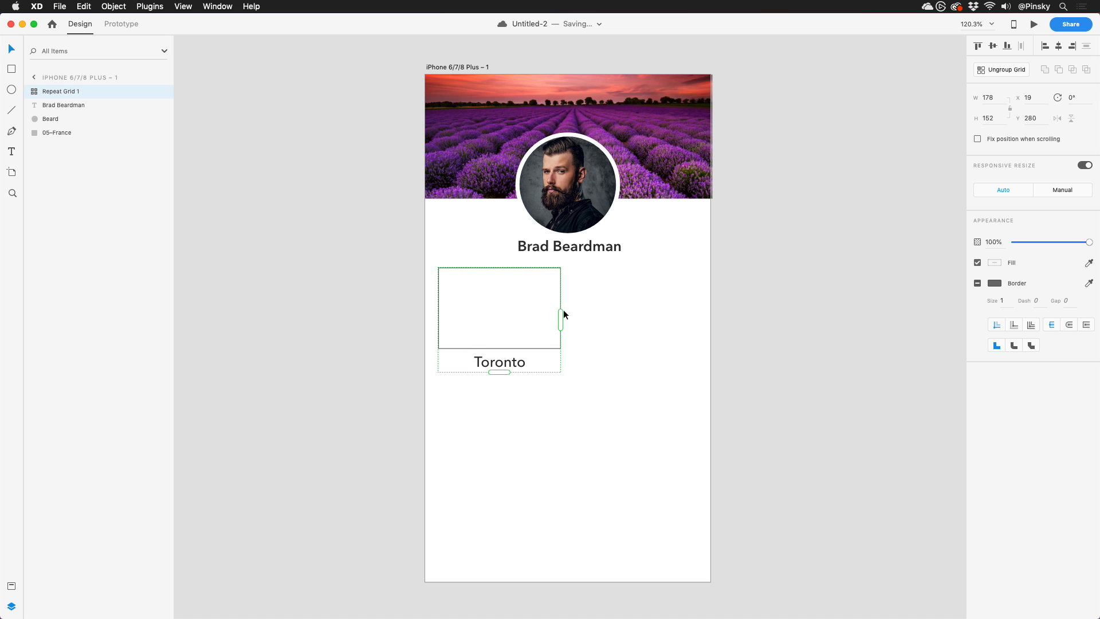
left_click_drag(562, 310, 699, 319)
left_click_drag(576, 372, 594, 579)
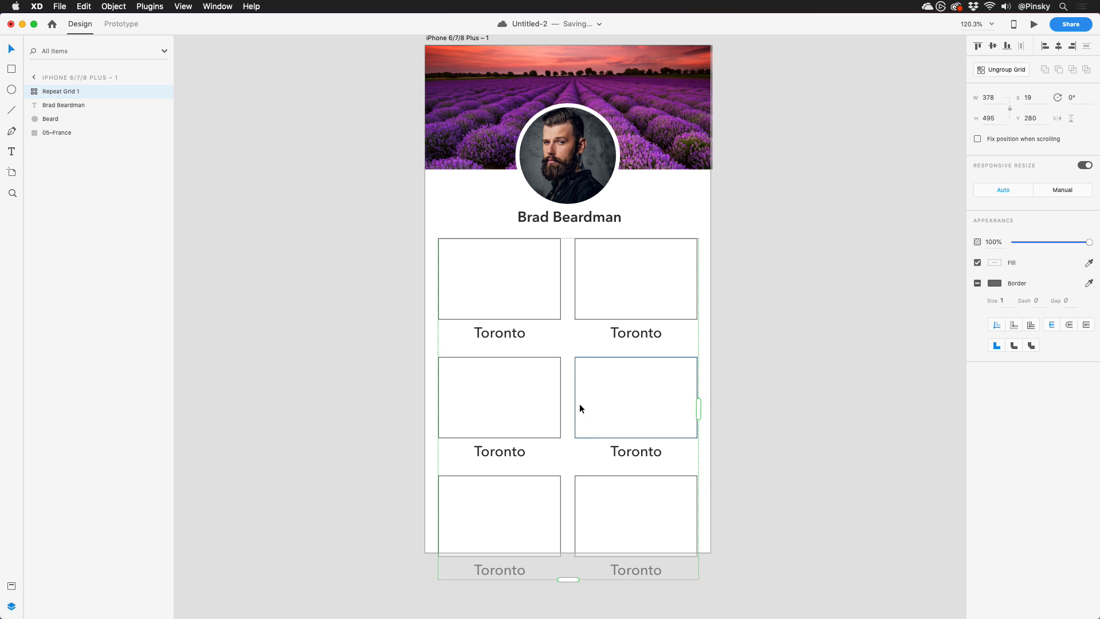
mouse_move(570, 347)
mouse_move(570, 347)
left_mouse_down()
mouse_move(571, 330)
mouse_move(570, 350)
left_mouse_up()
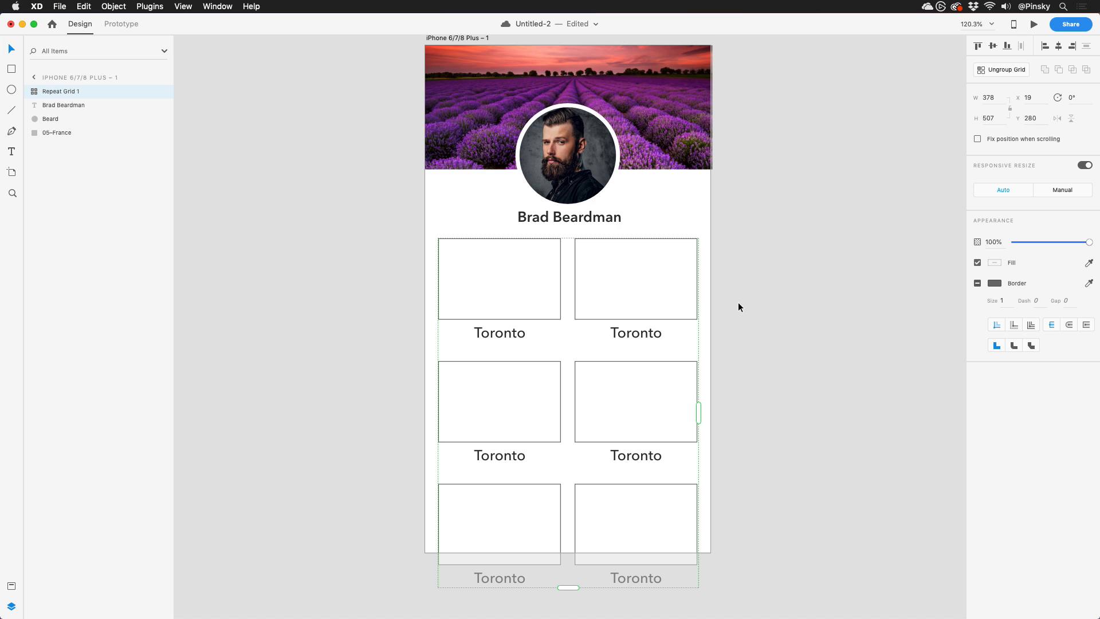
left_click_drag(737, 302, 717, 313)
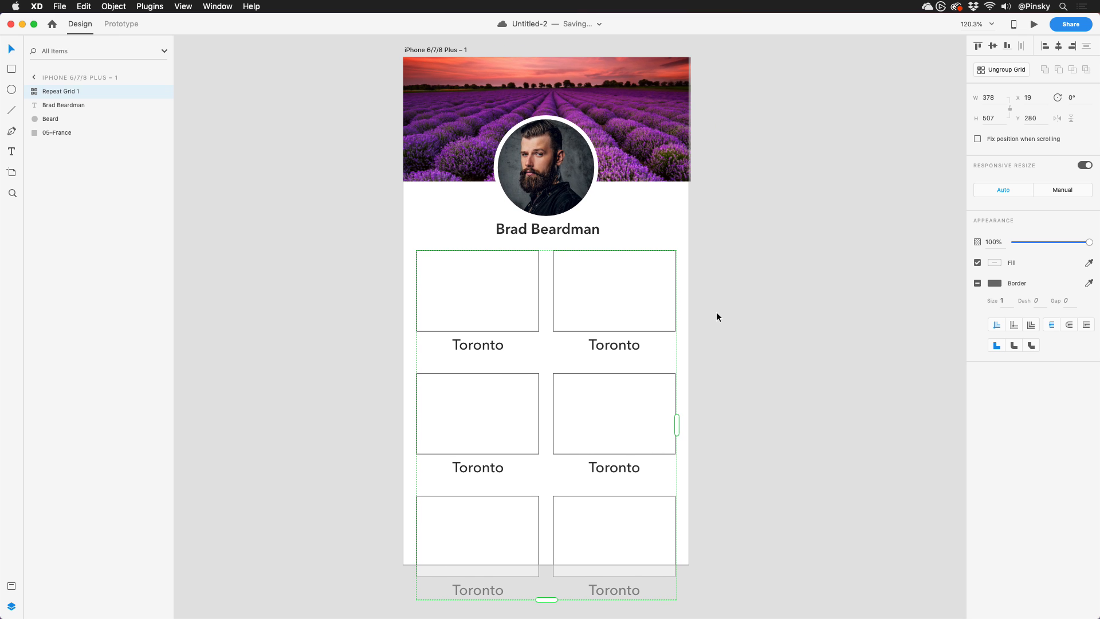
Fill the grid's rectangles with the six images 01-Australia through 05-France and Rock from the CeeYa folder in Finder, and remove their border.
key("super+Tab")
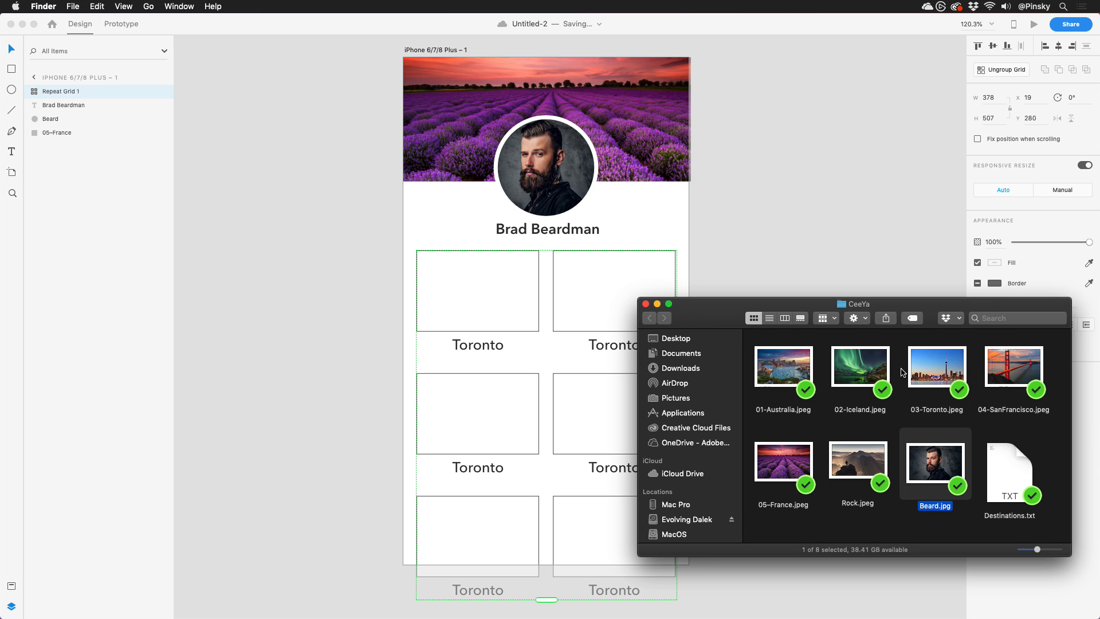
left_click_drag(1060, 376, 773, 377)
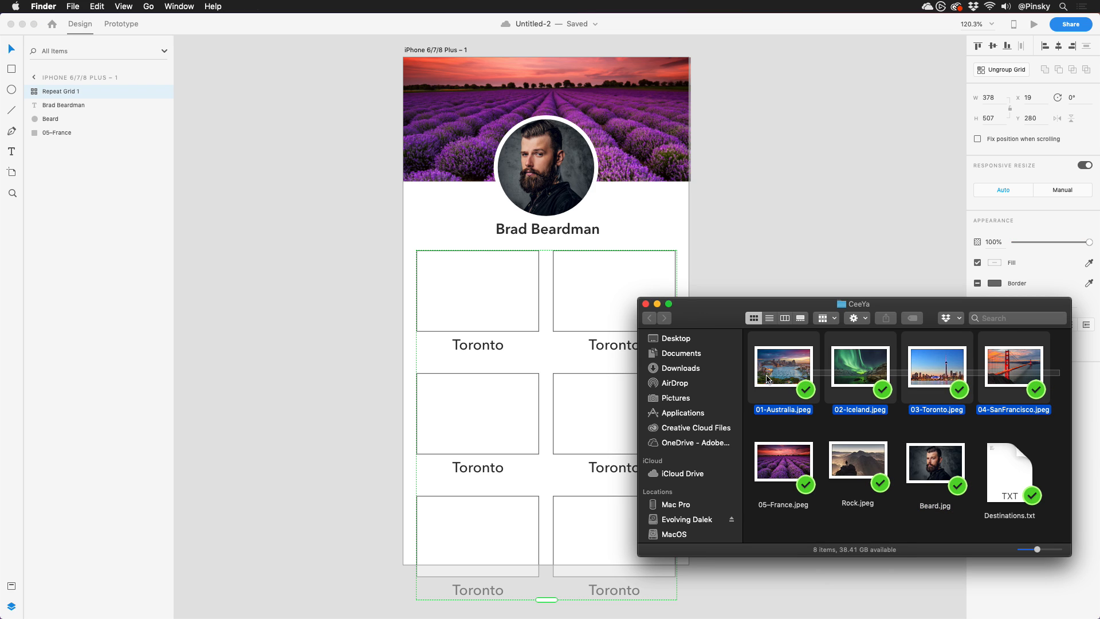
left_click(783, 461, "super")
left_click(847, 468, "super")
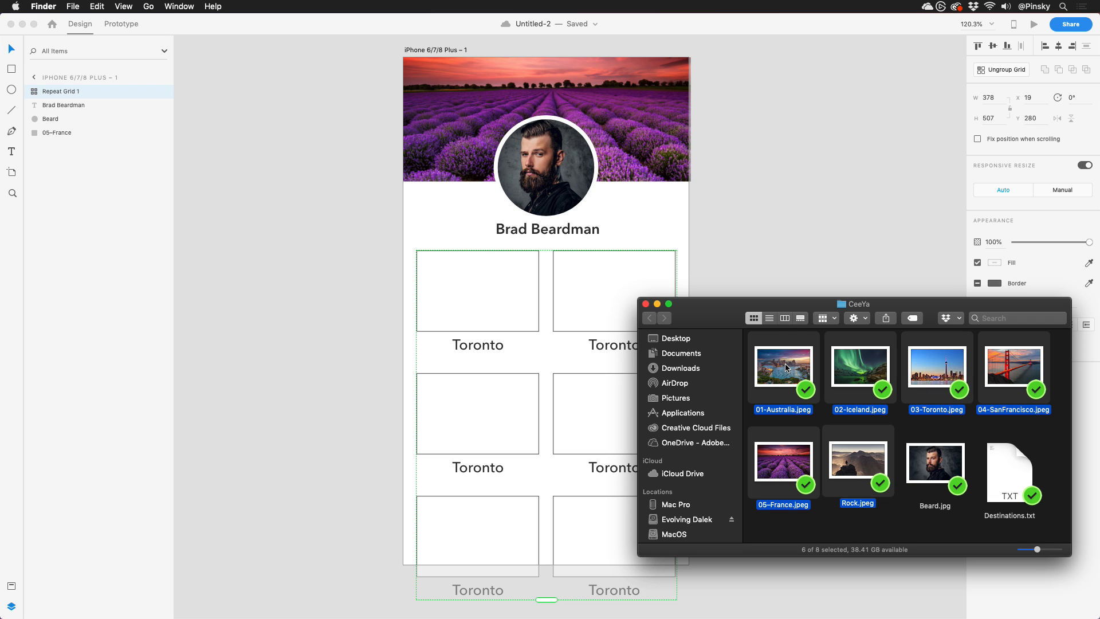
left_click_drag(786, 367, 455, 280)
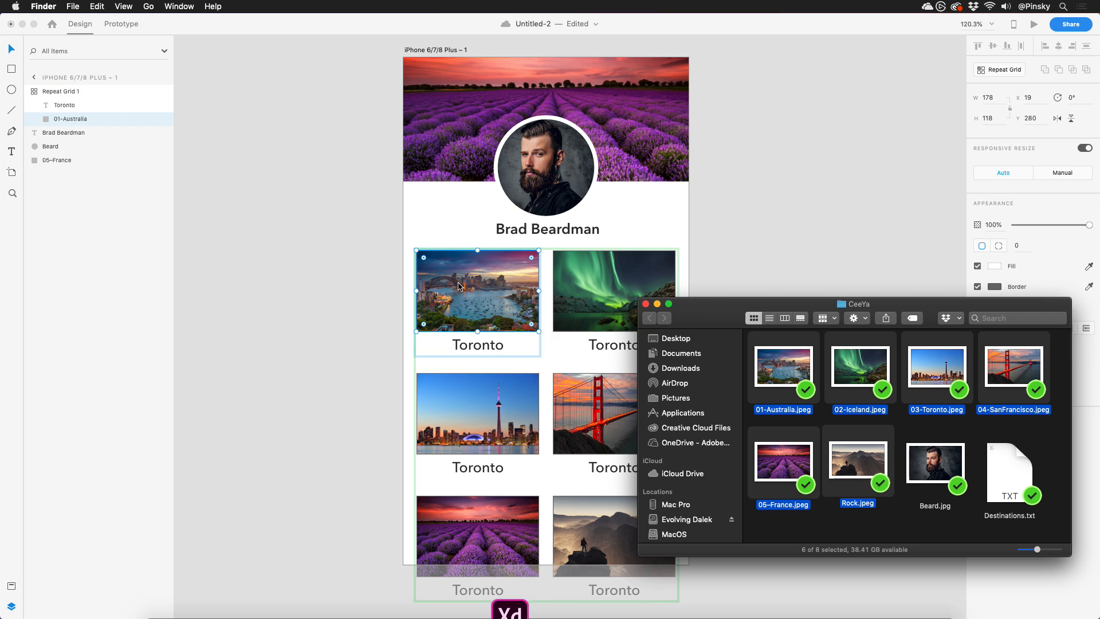
left_click(464, 288)
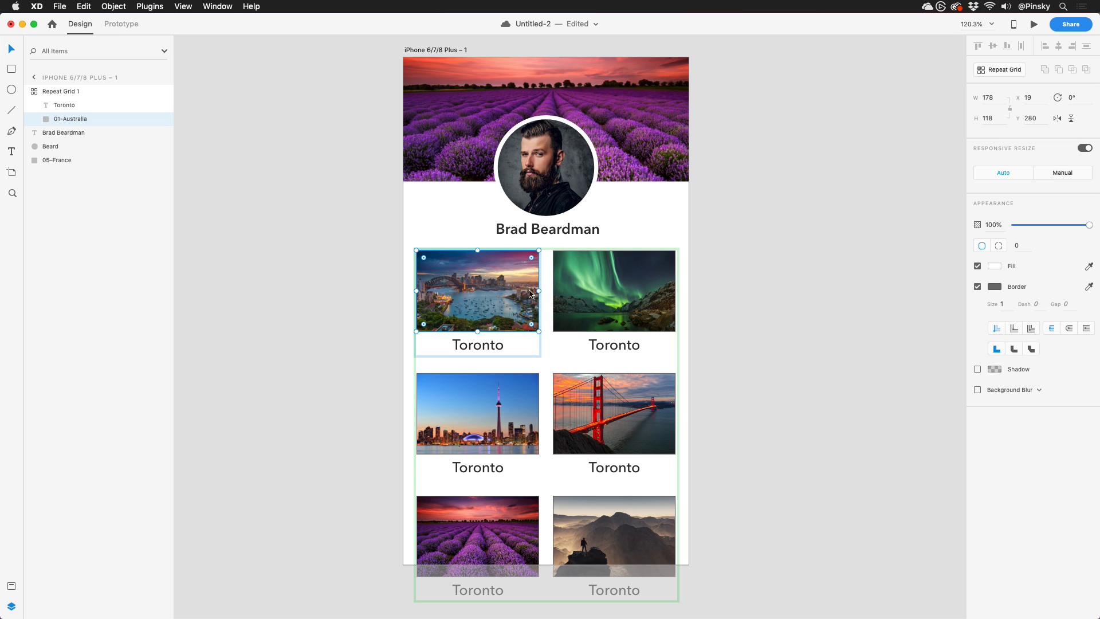
left_click(977, 286)
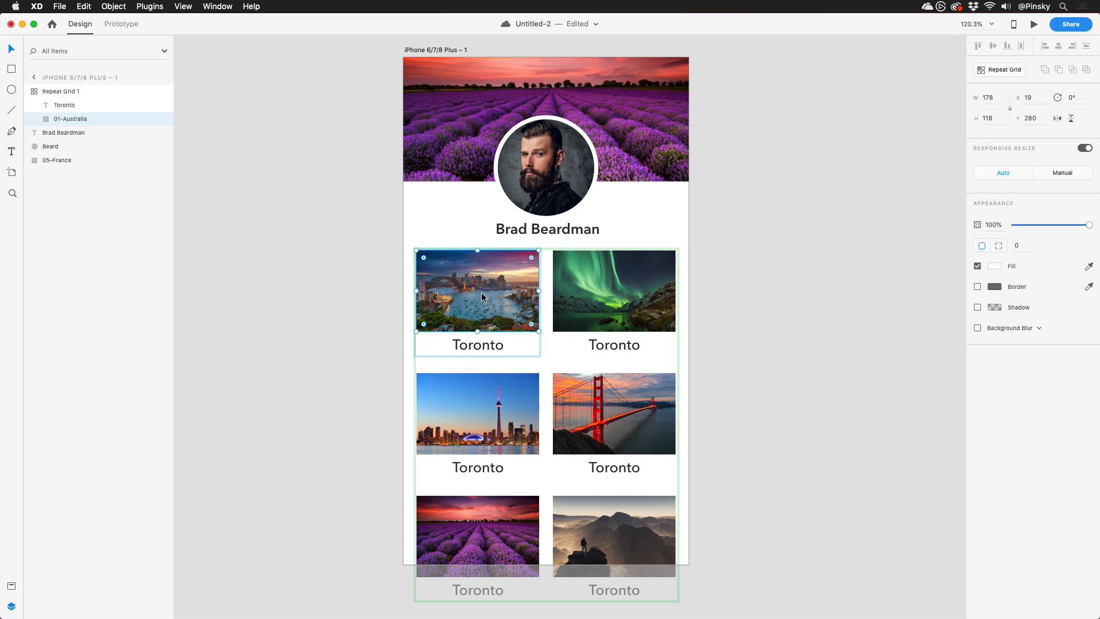
Preview Destinations.txt in Finder and apply it to the grid's captions.
key("super+Tab")
left_click(1008, 467)
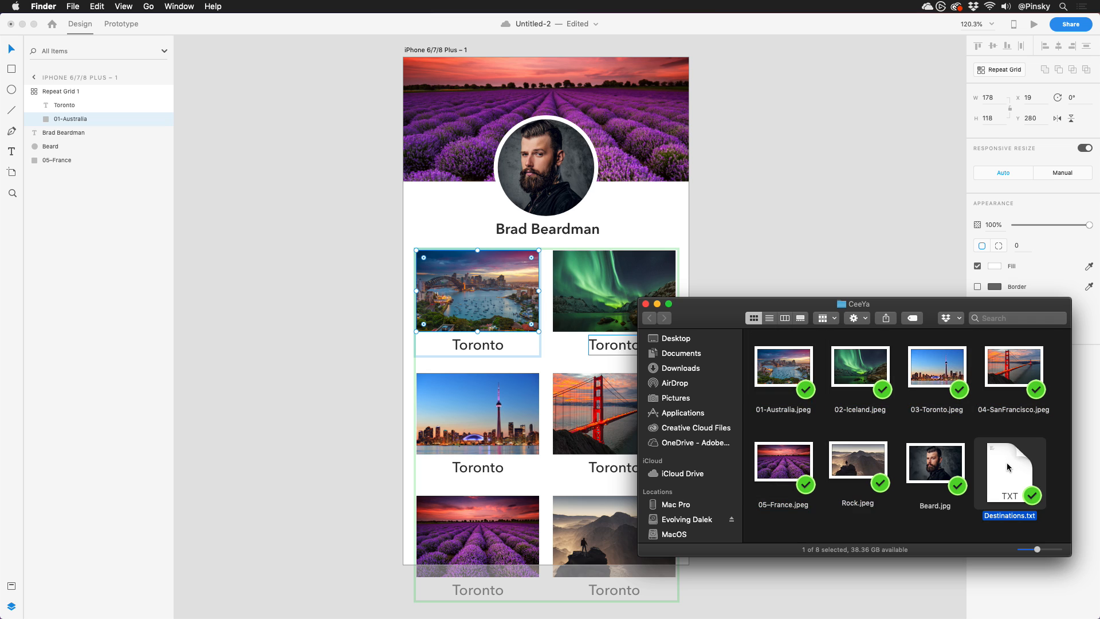
key("space")
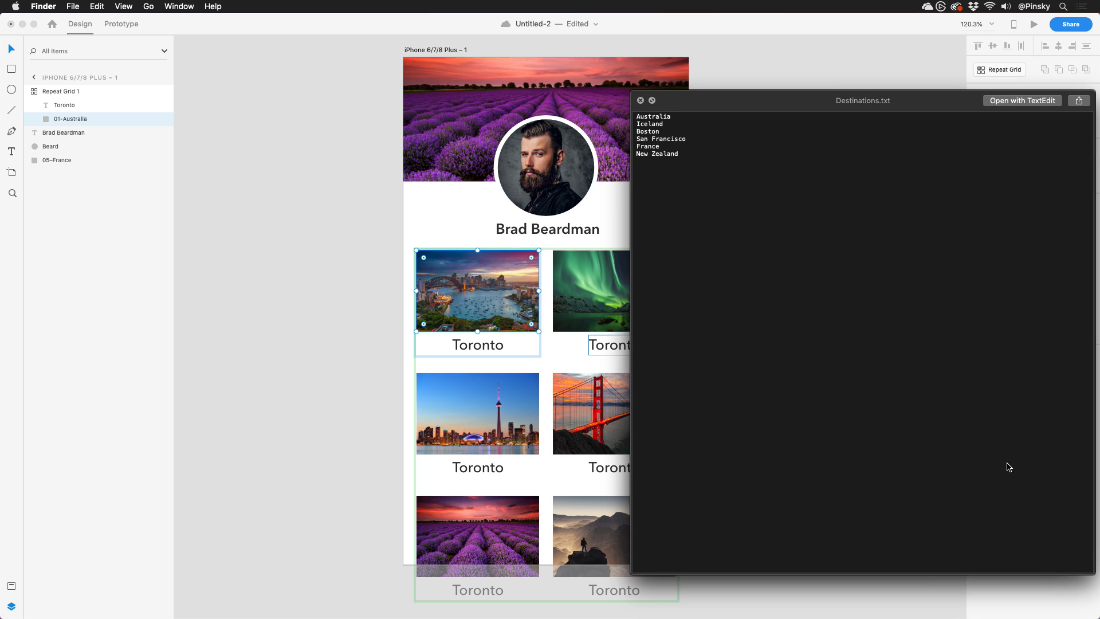
key("space")
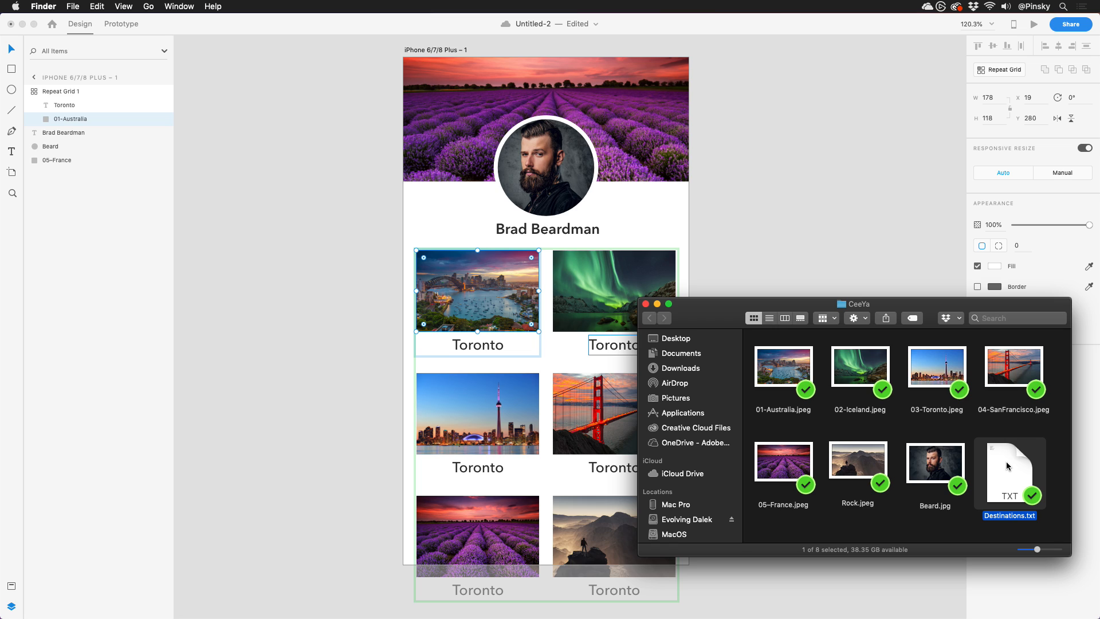
left_click_drag(1008, 467, 480, 342)
left_click(480, 344)
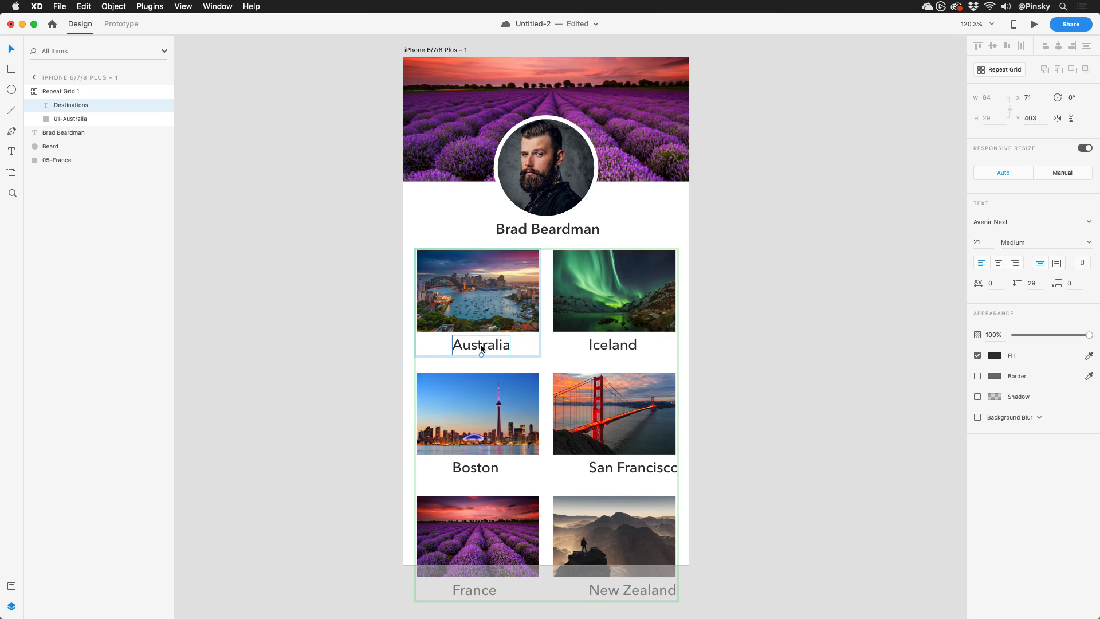
Change the "Boston" caption under the skyline image to "Toronto".
double_click(468, 470)
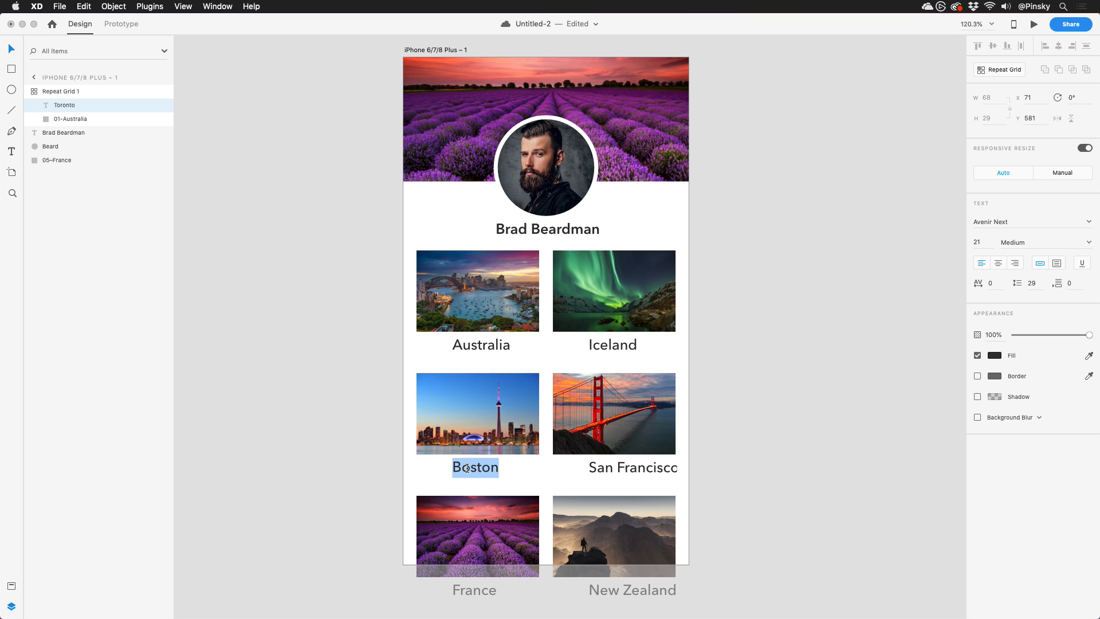
type("Toronto")
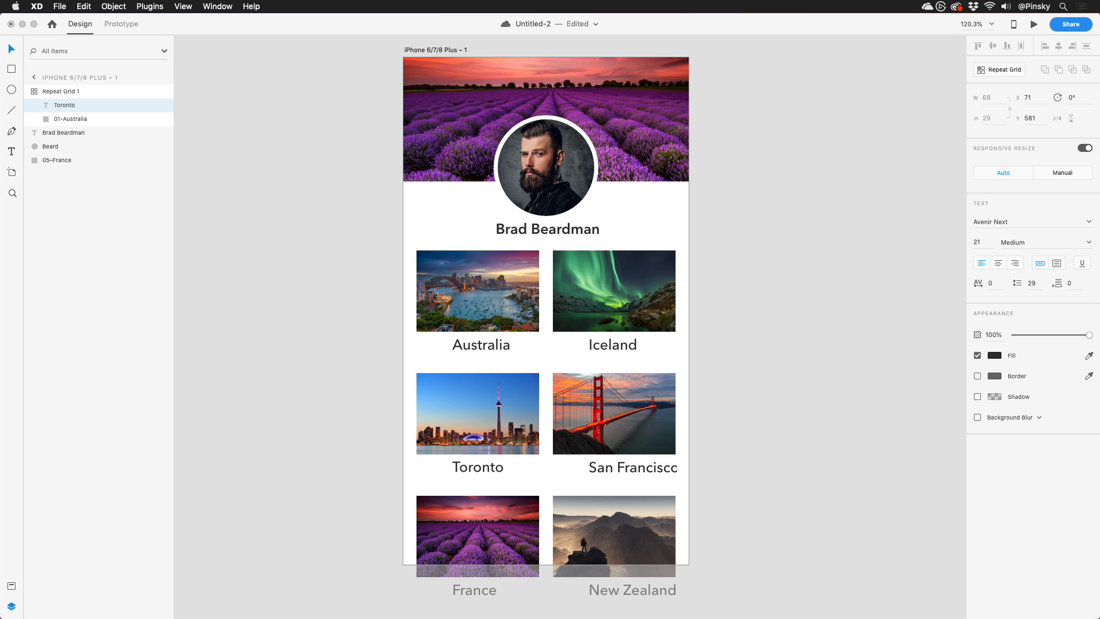
left_click(512, 467)
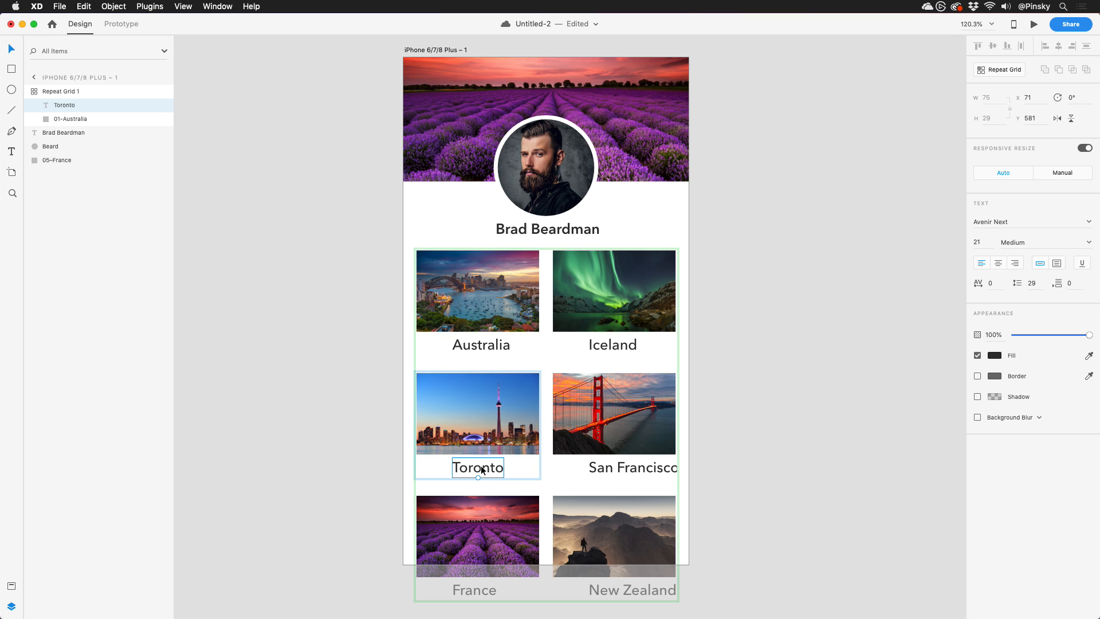
Move the captions onto the lower-left corner of their images, at text size 17 with a white #FFFFFF fill.
left_click_drag(482, 469, 442, 444)
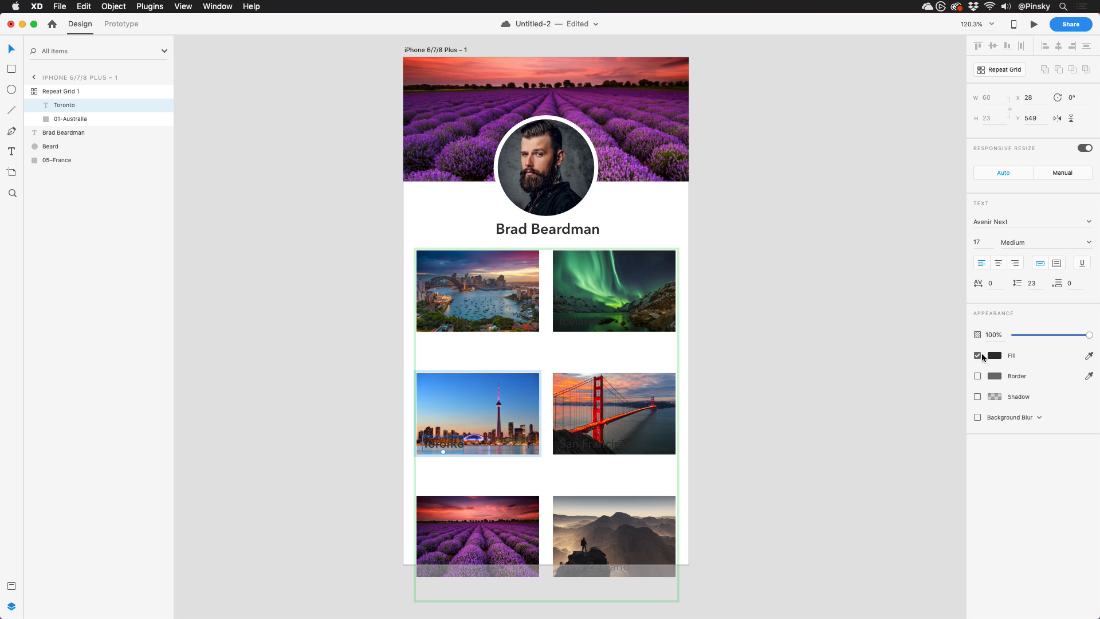
left_click(994, 356)
left_click_drag(892, 321, 828, 274)
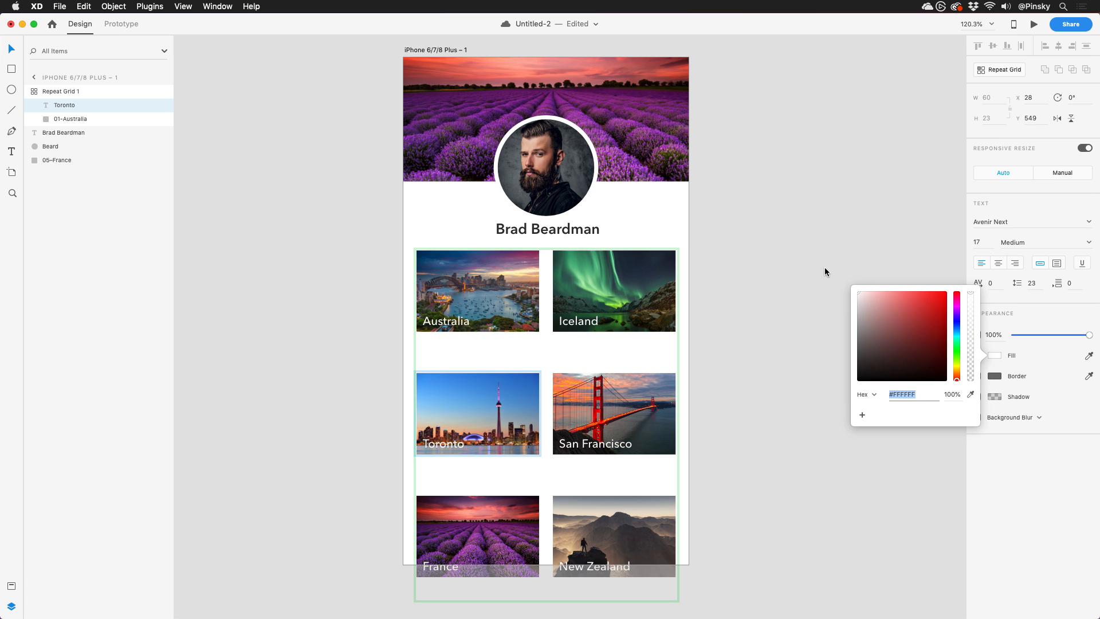
left_click(1000, 496)
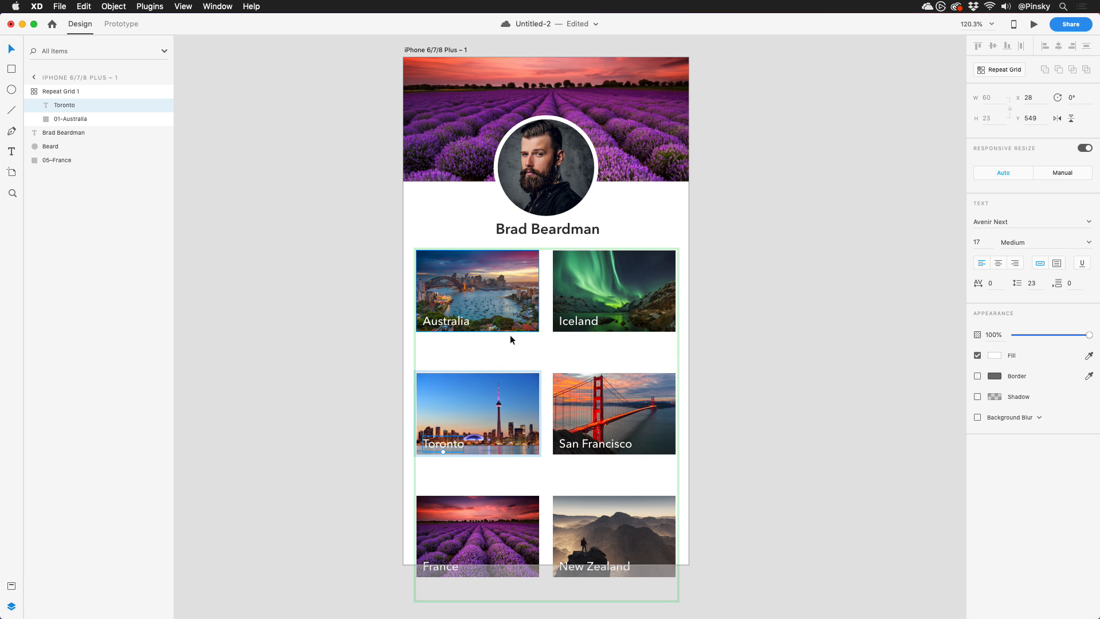
Reduce the repeat grid's row spacing to 39 and nudge the whole grid one unit left to X 18.
key("Escape")
left_click_drag(565, 354, 566, 339)
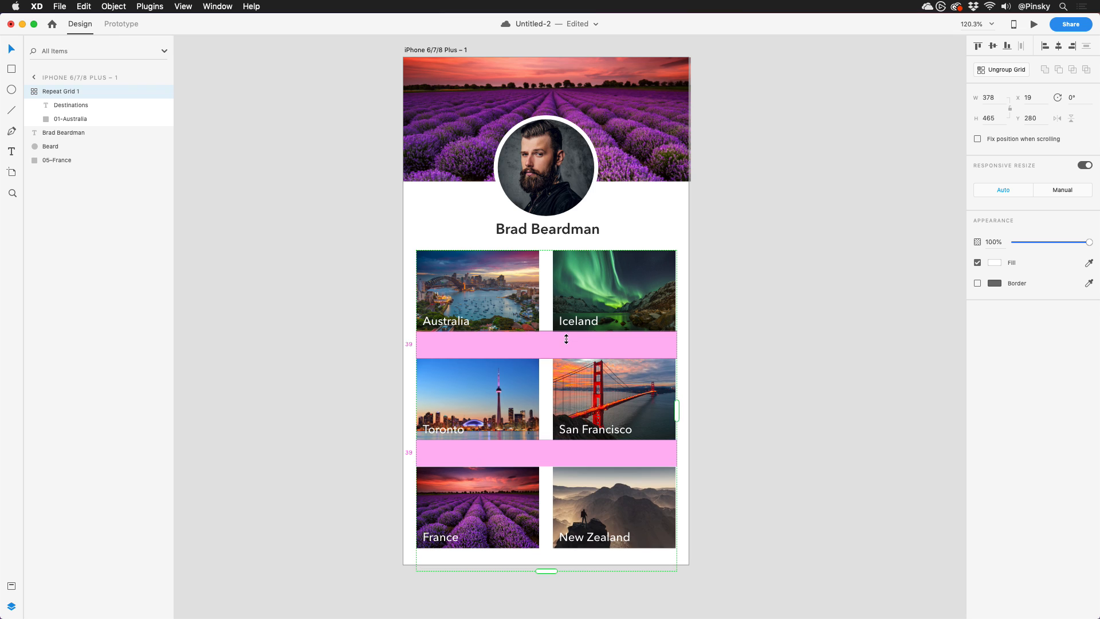
left_click(738, 336)
left_click(627, 307)
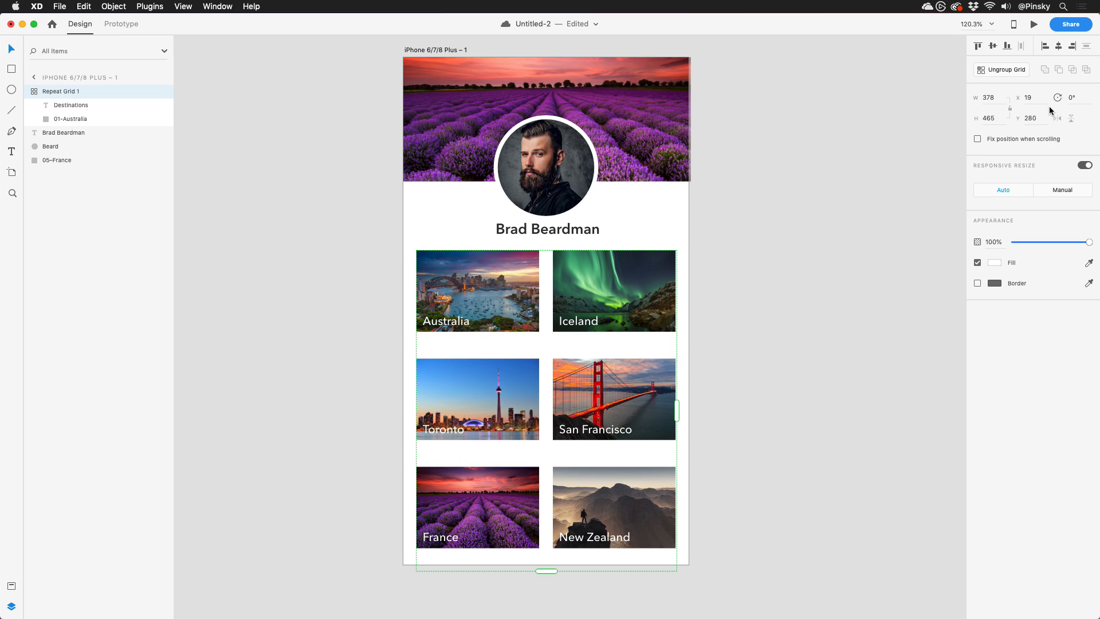
key("Left")
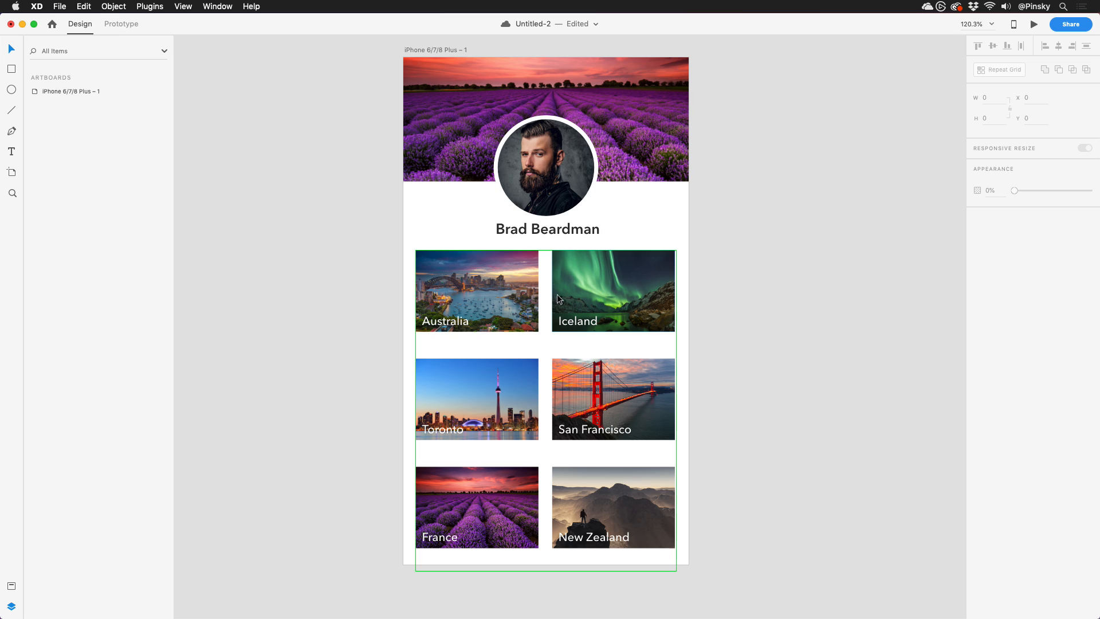
Place the bookmark graphic from the Ceeya Creative Cloud library in the upper-right corner of the Australia image, about 18 × 22, and close the library.
double_click(510, 301)
left_click(60, 6)
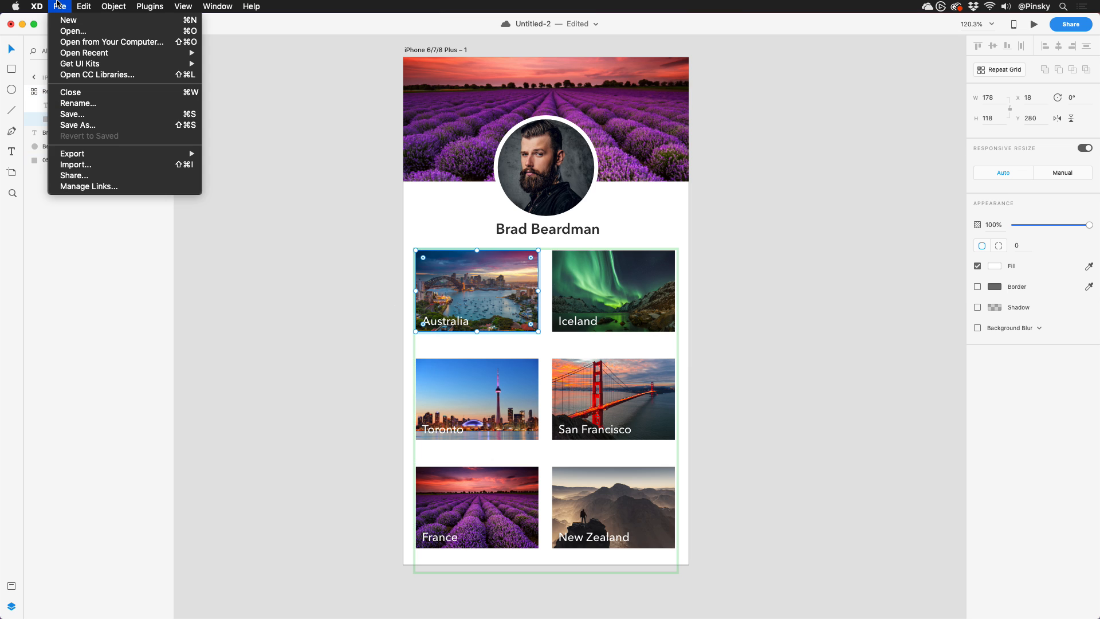
left_click(70, 73)
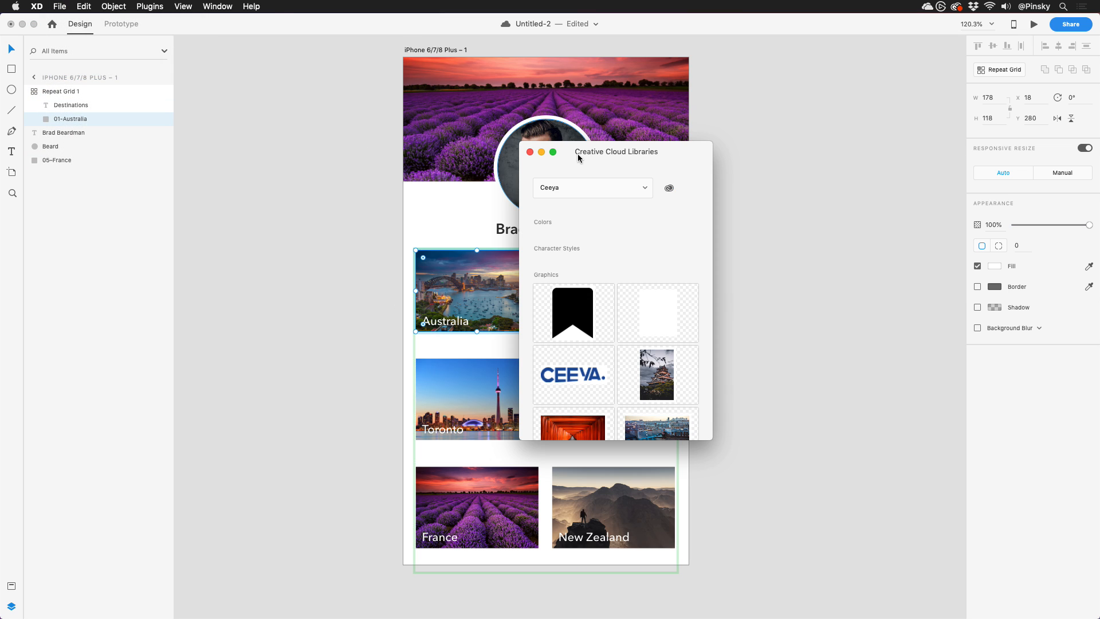
left_click_drag(577, 152, 783, 153)
left_click_drag(779, 314, 528, 267)
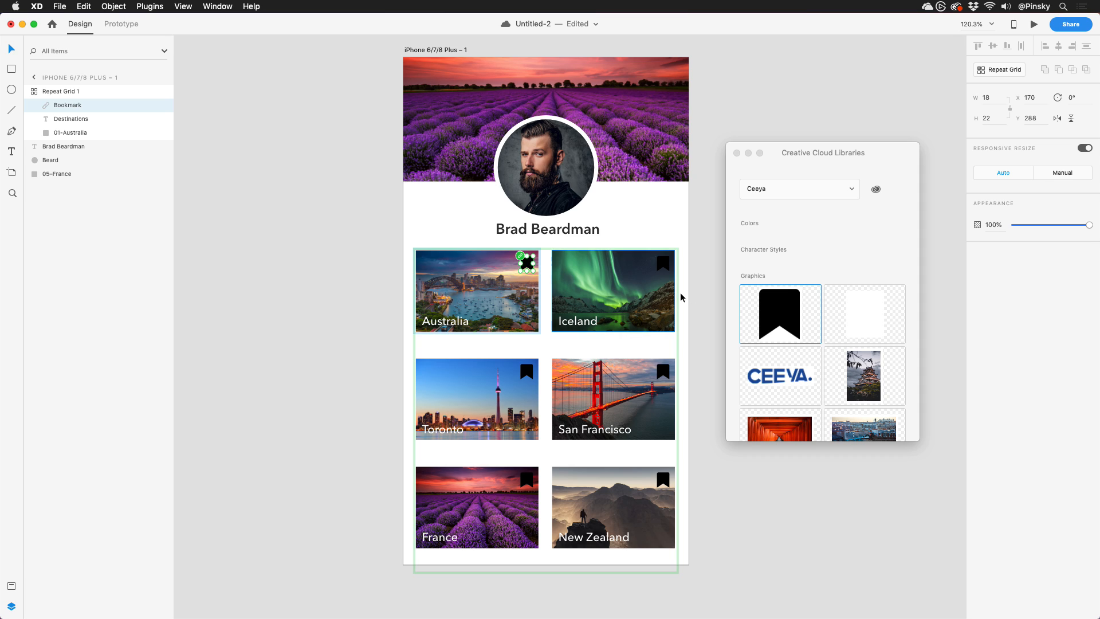
right_click(776, 310)
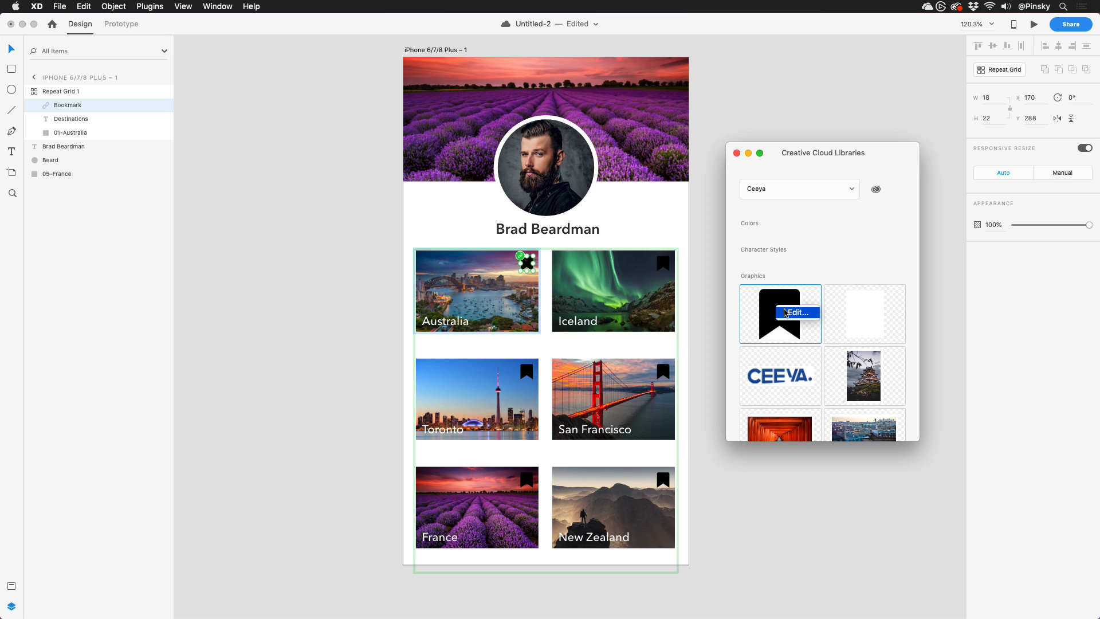
left_click(729, 147)
left_click(737, 153)
Unlink the bookmark graphic from its library and give its shape a white #FFFFFF fill.
right_click(526, 260)
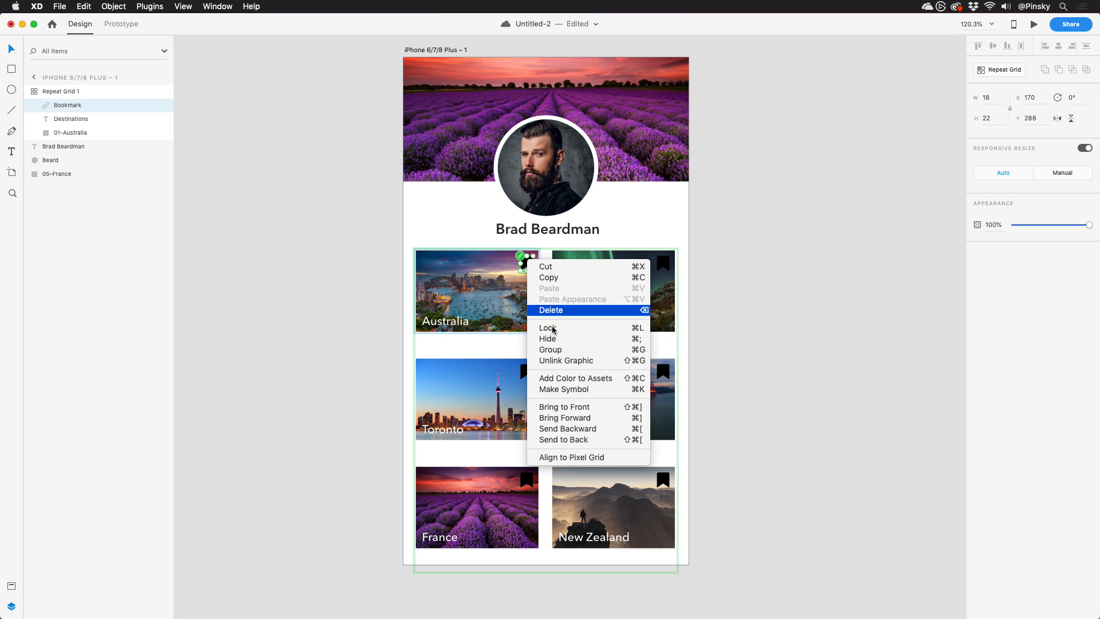
left_click(558, 363)
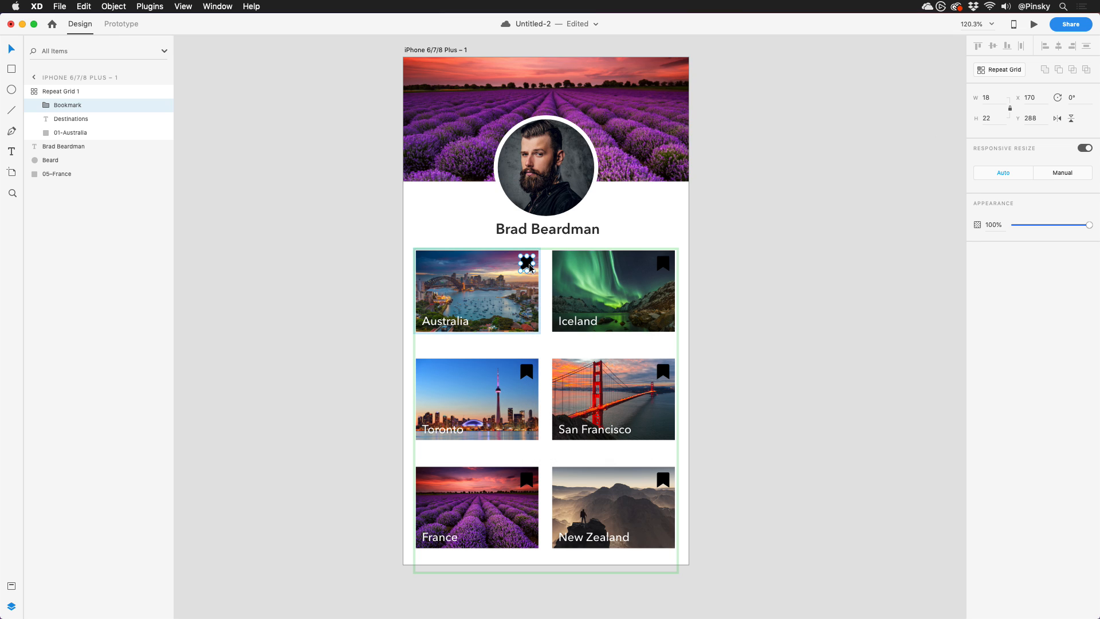
left_click(994, 247)
left_click_drag(888, 226, 837, 145)
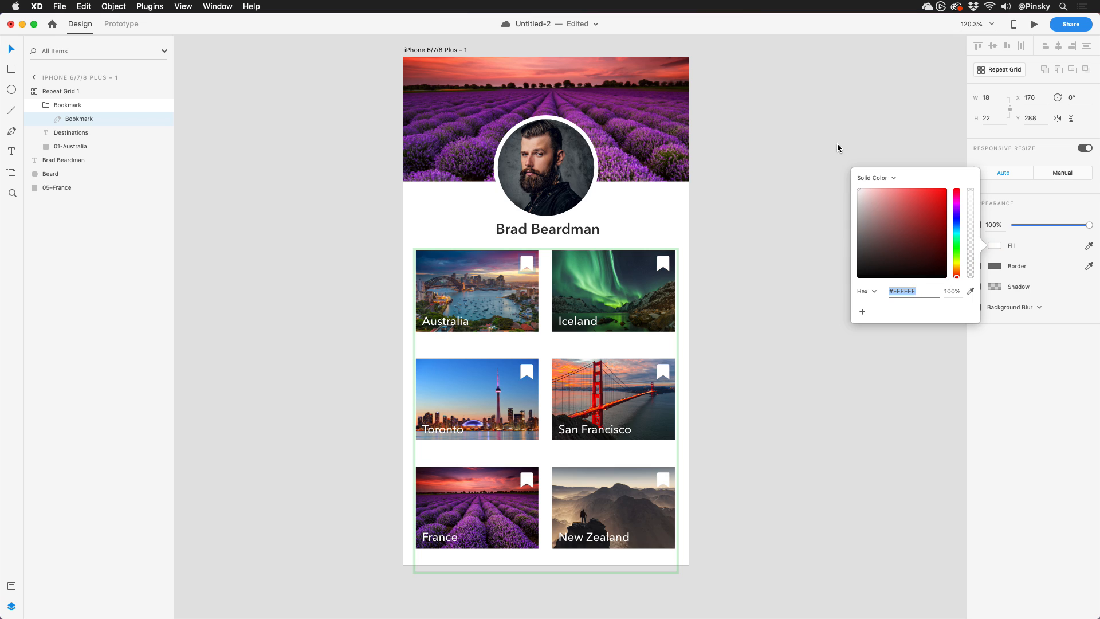
Lower the bookmark's opacity to 41% and shrink it toward the image's upper-right corner.
left_click_drag(1070, 225, 1045, 224)
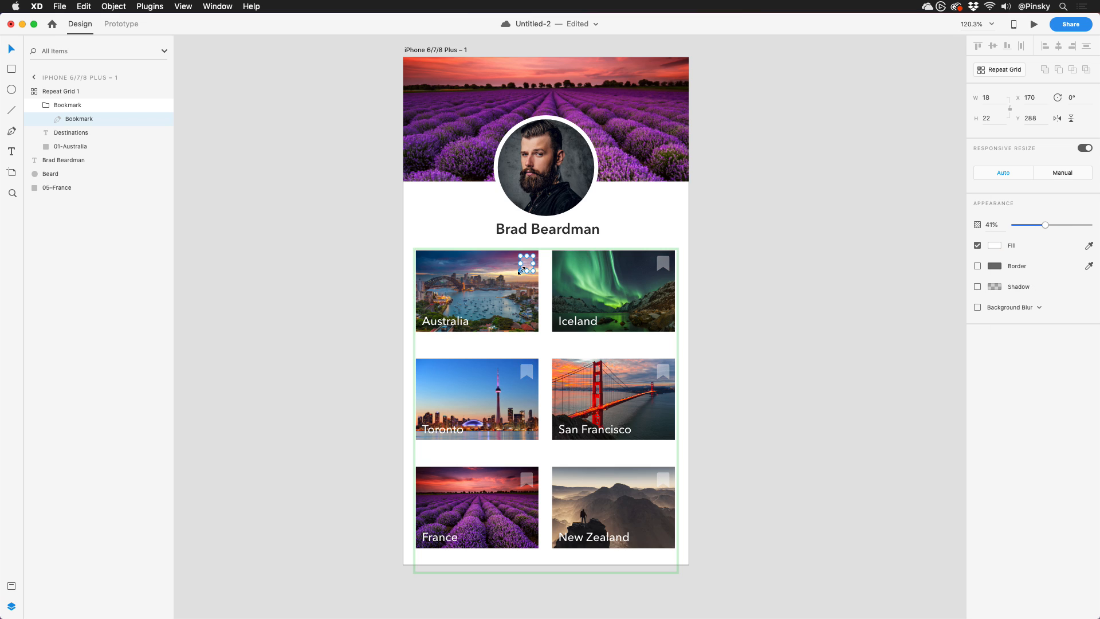
left_click_drag(520, 271, 525, 267)
left_click(748, 304)
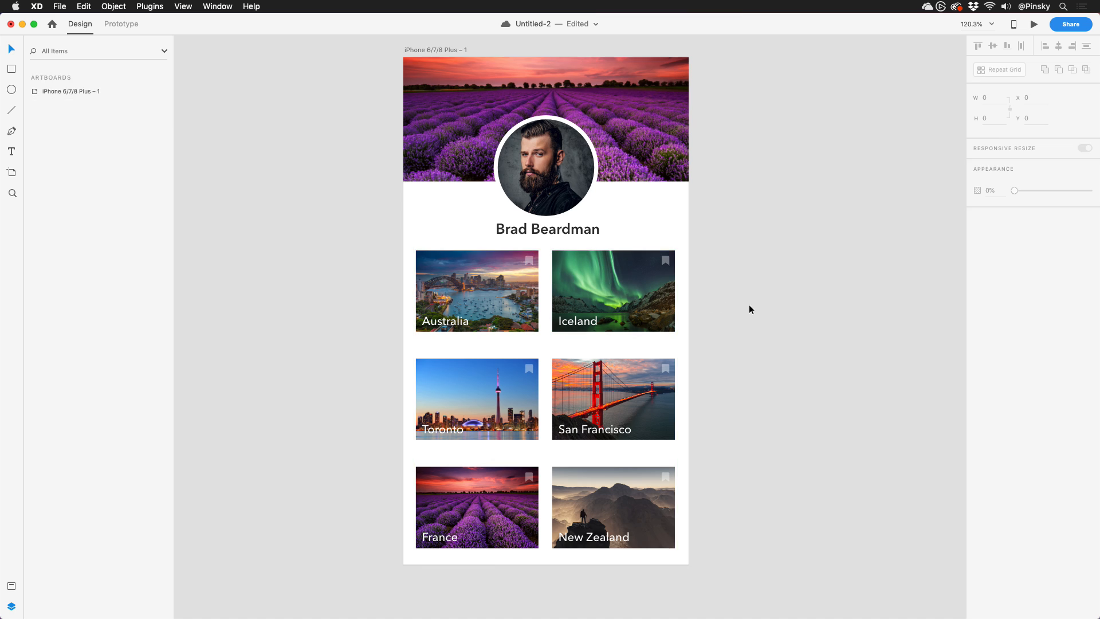